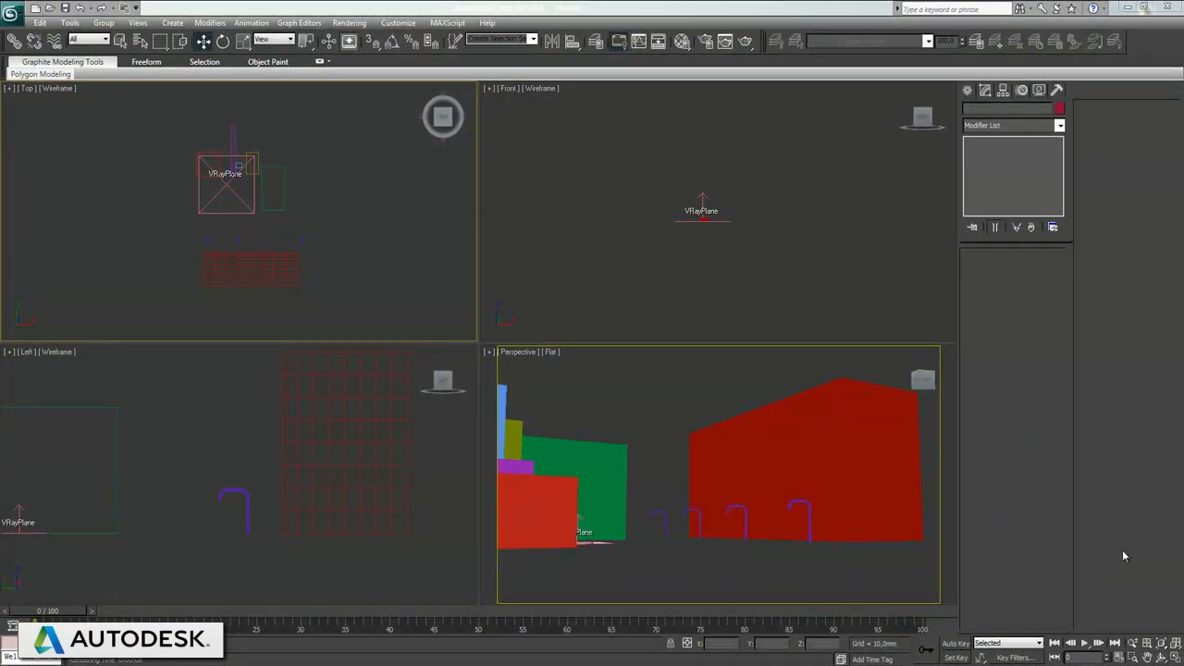
Step: Render a test image of the Perspective view, then close the render and V-Ray message windows
right_click(769, 417)
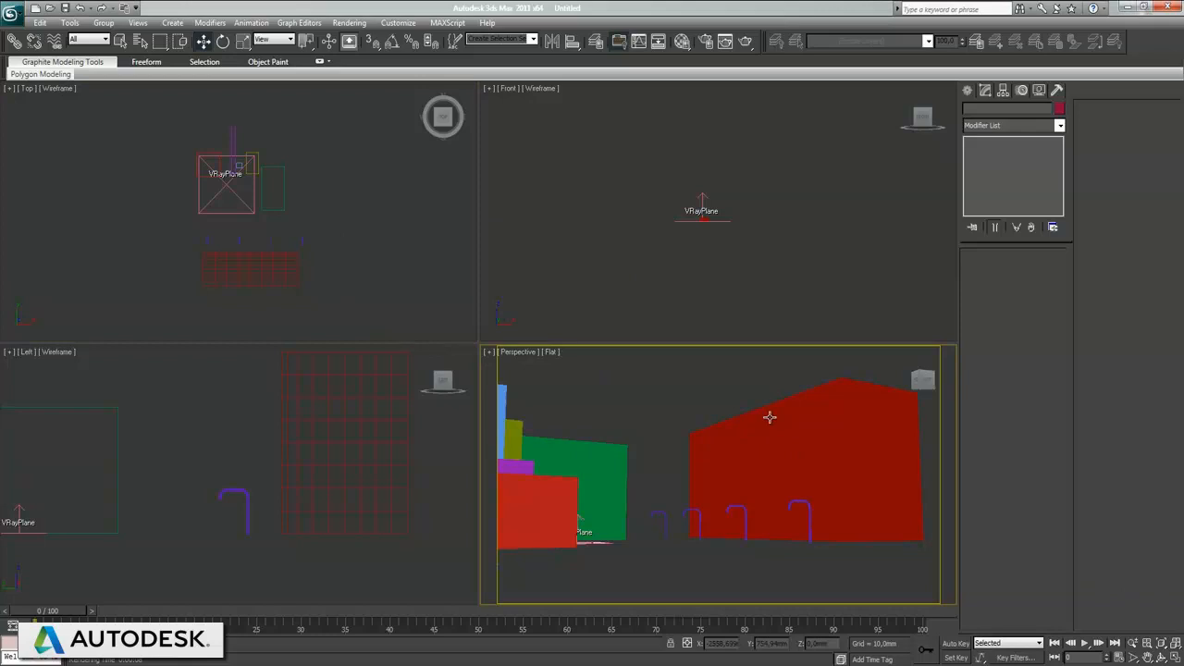
key("shift+q")
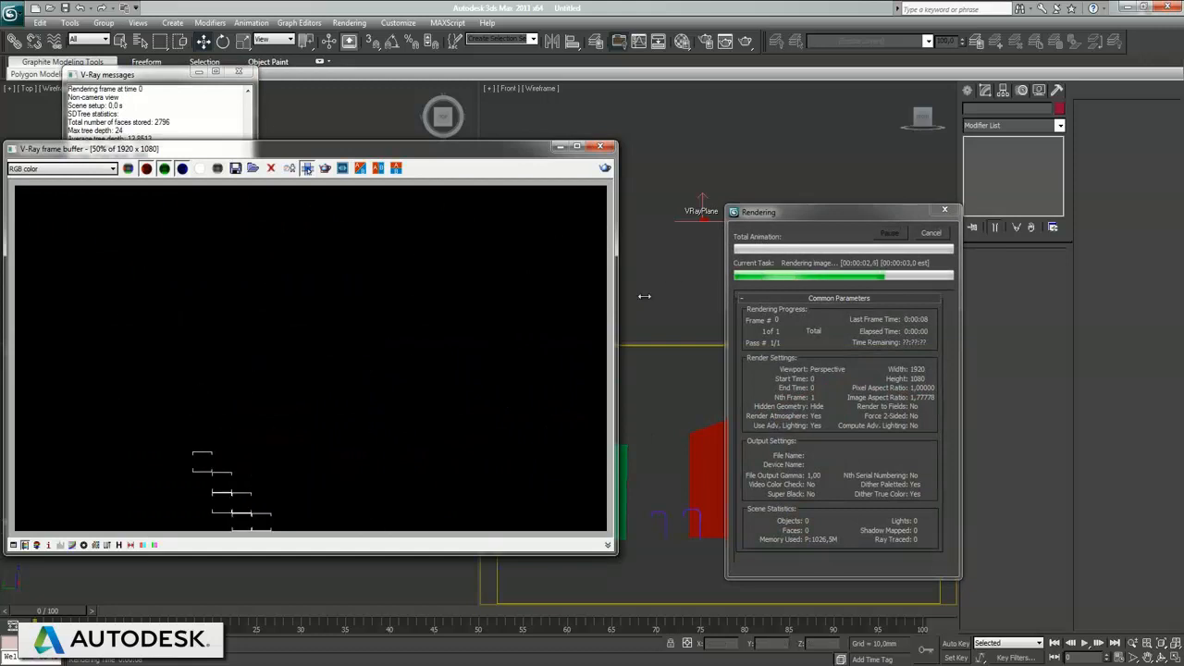
left_click(601, 148)
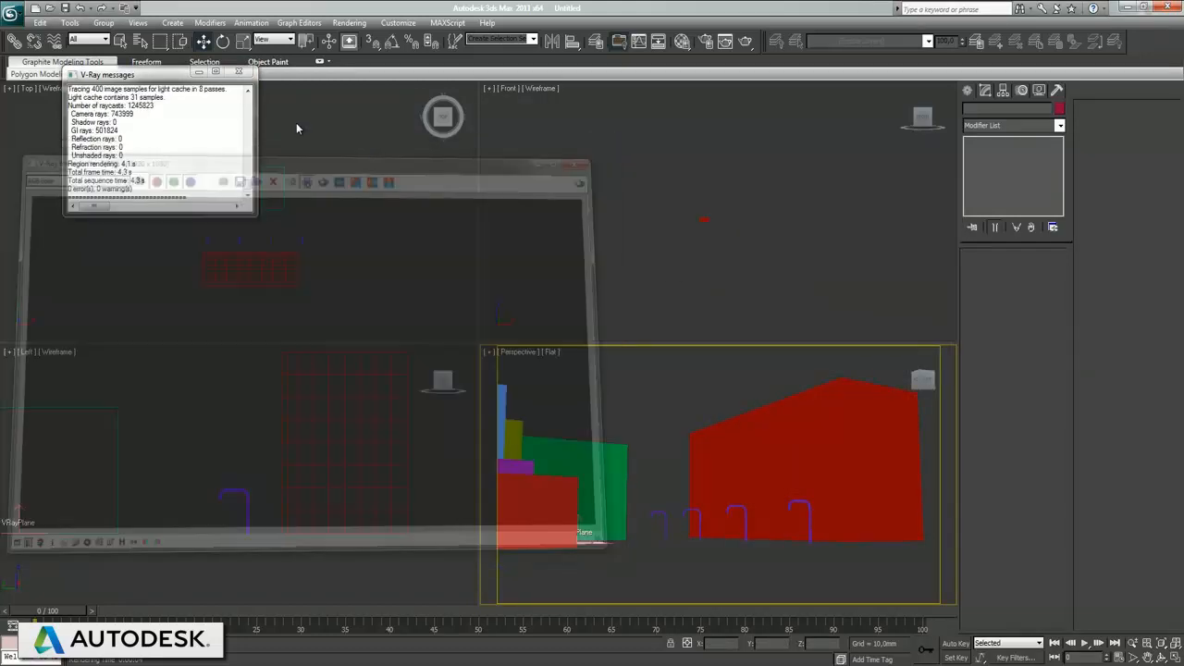
left_click(239, 71)
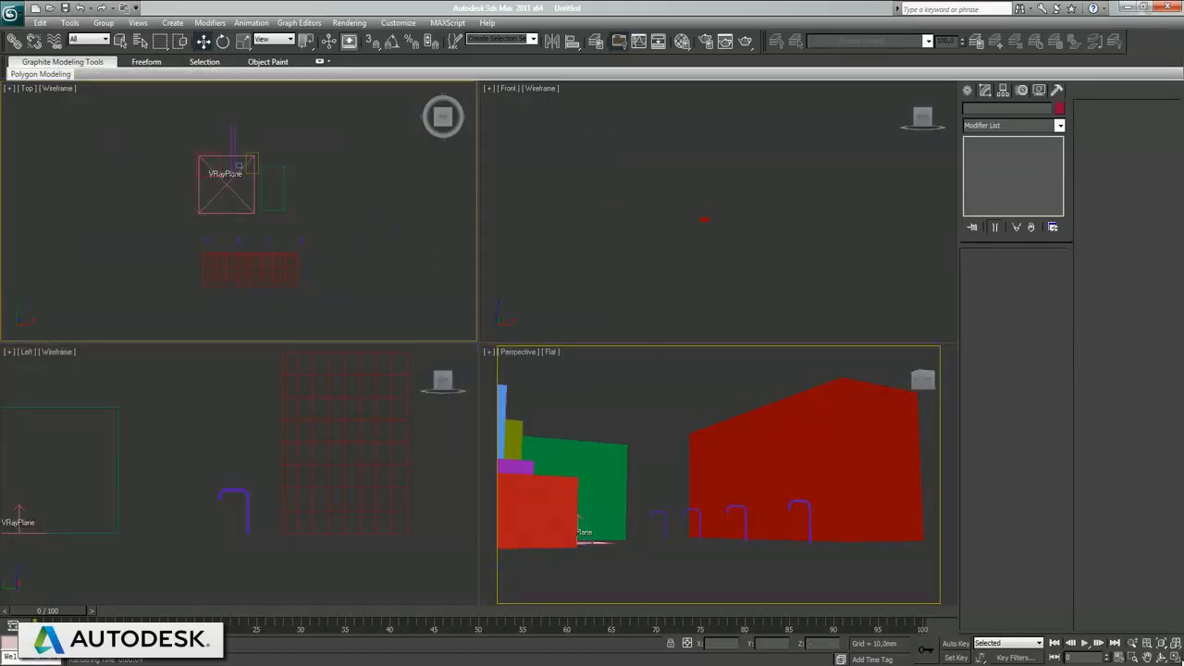
Step: Create a VRaySun in the maximized Top view, aimed at the VRayPlane from the lower-right of the scene, with a VRaySky environment map
left_click(1175, 657)
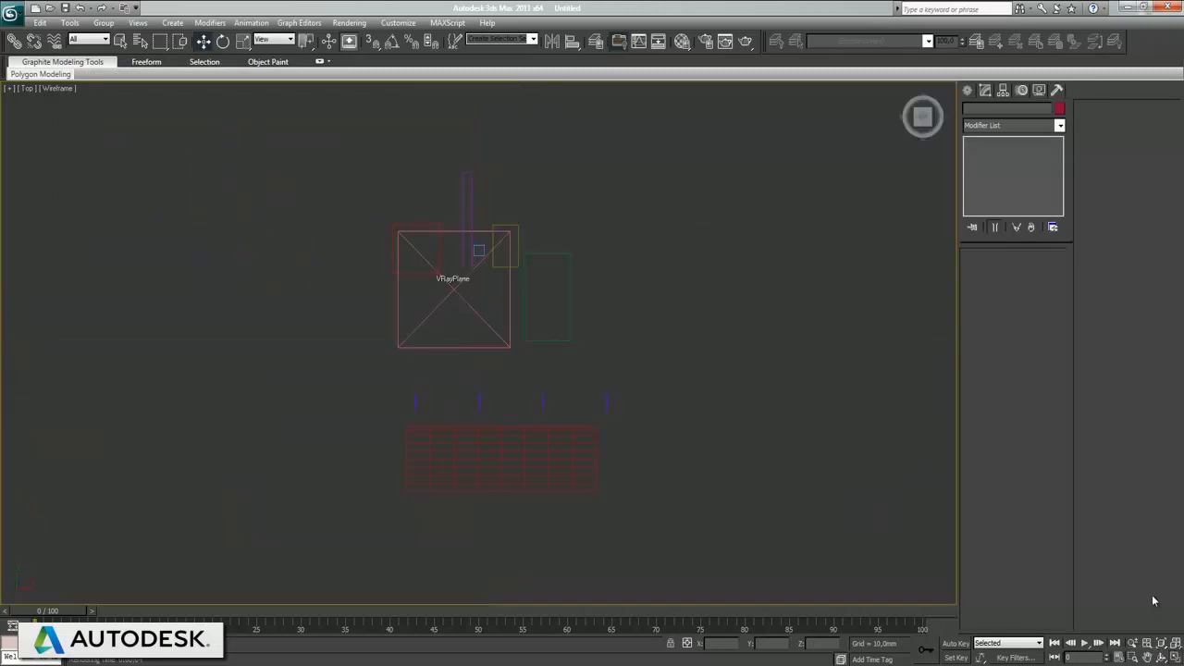
left_click(968, 90)
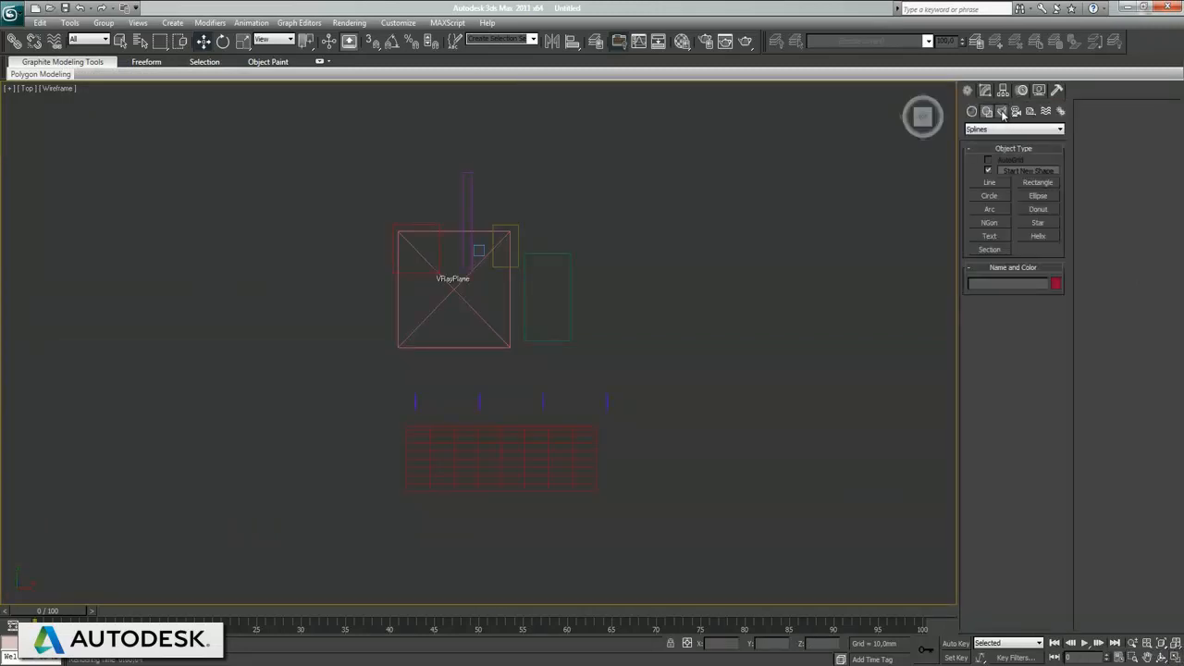
left_click(1002, 111)
left_click(1037, 186)
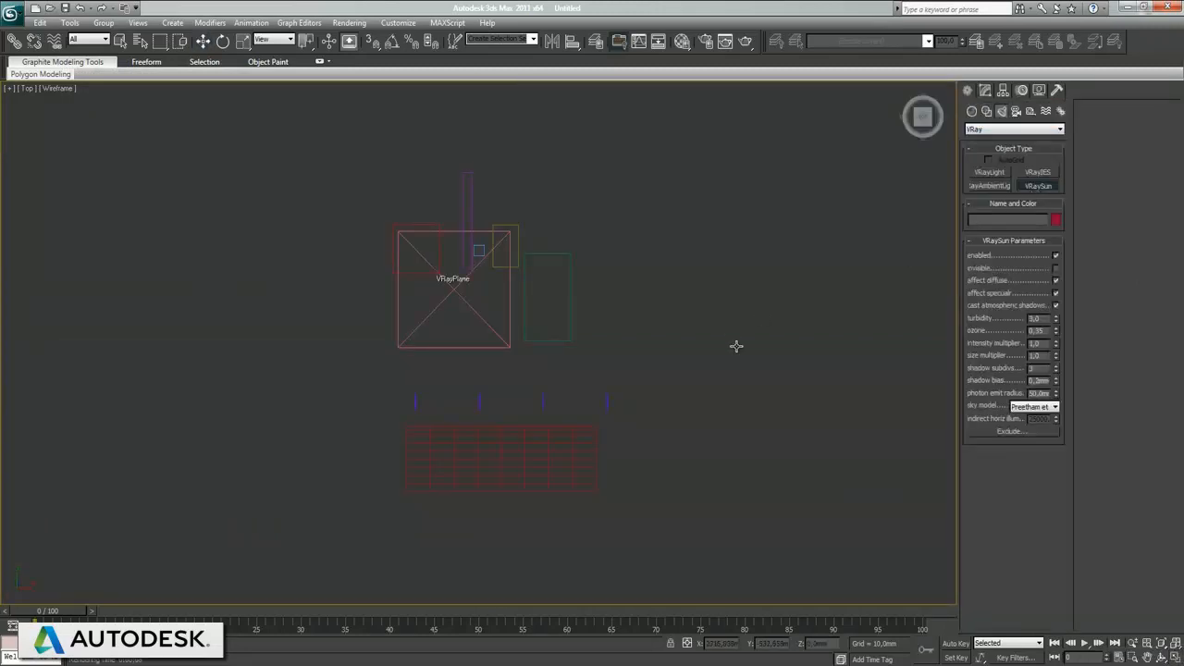
scroll(831, 422, "down", 2)
left_click_drag(849, 468, 462, 340)
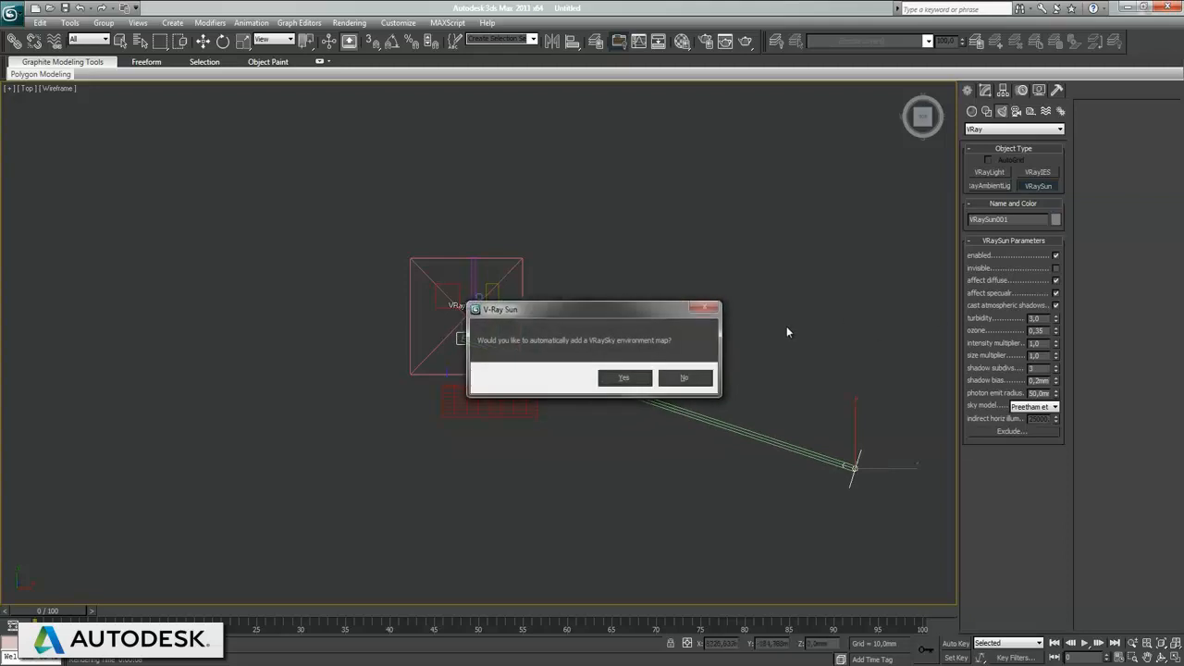
left_click(625, 379)
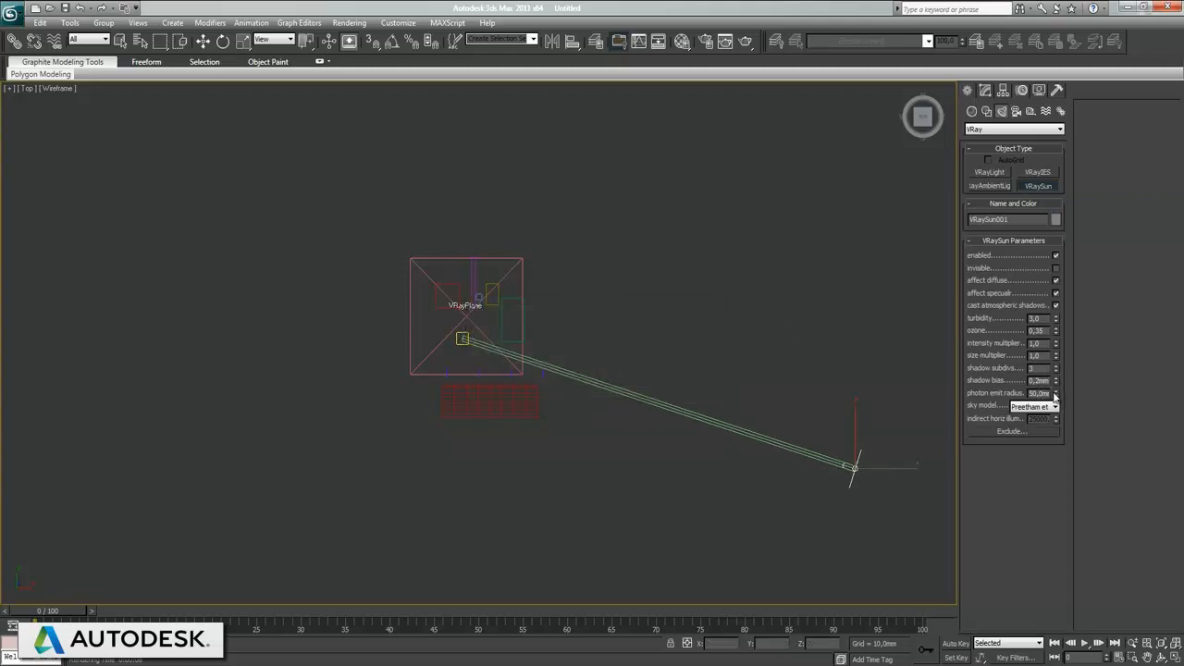
Step: Increase the sun's photon emit radius to about 1855 mm and deselect the sun
left_click_drag(1055, 396, 1054, 161)
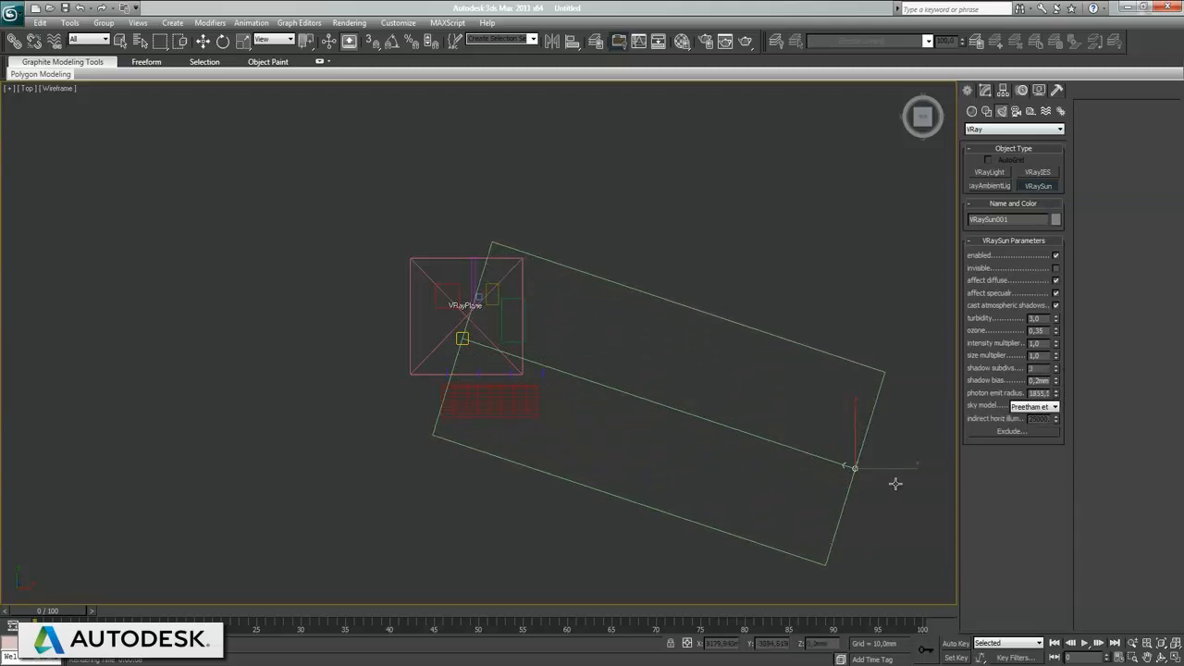
right_click(905, 512)
left_click(905, 513)
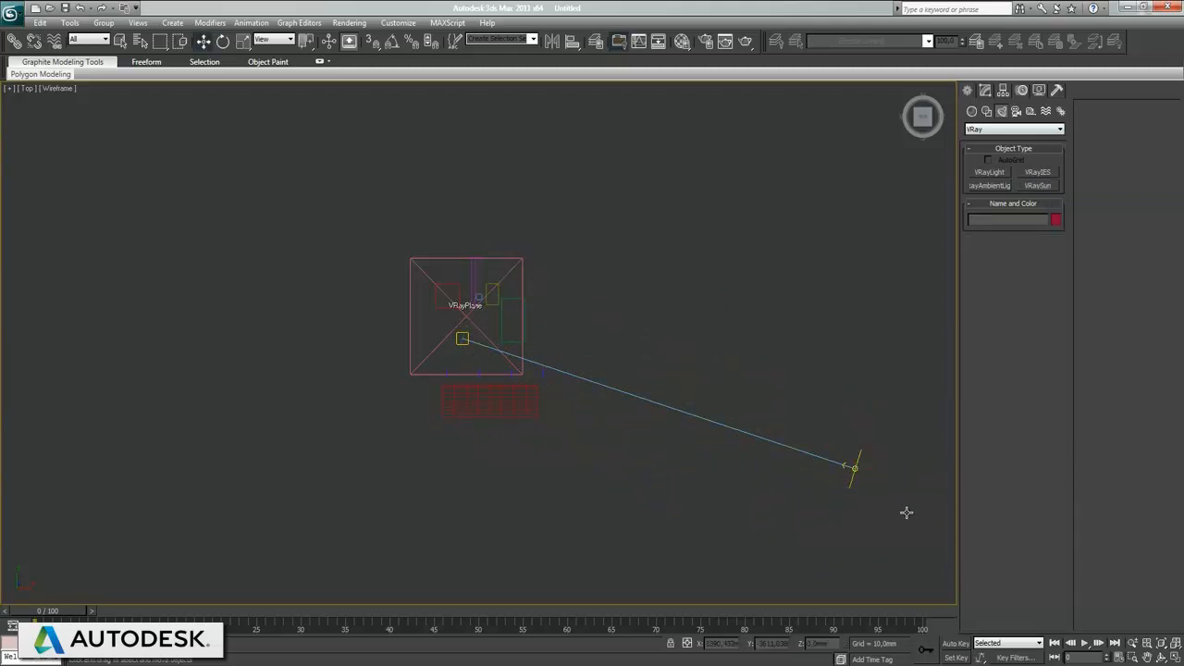
Step: Create a VRayPhysicalCamera in the Top view, placed west of the buildings and targeted at the VRayPlane area
left_click(1021, 112)
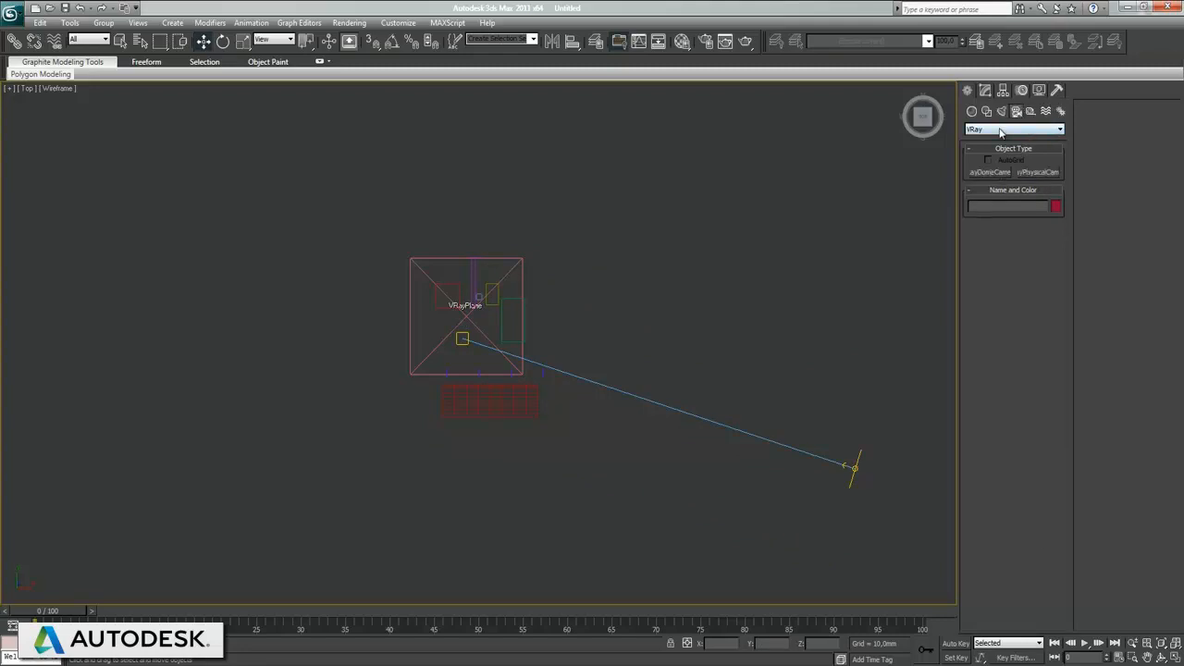
left_click(1037, 173)
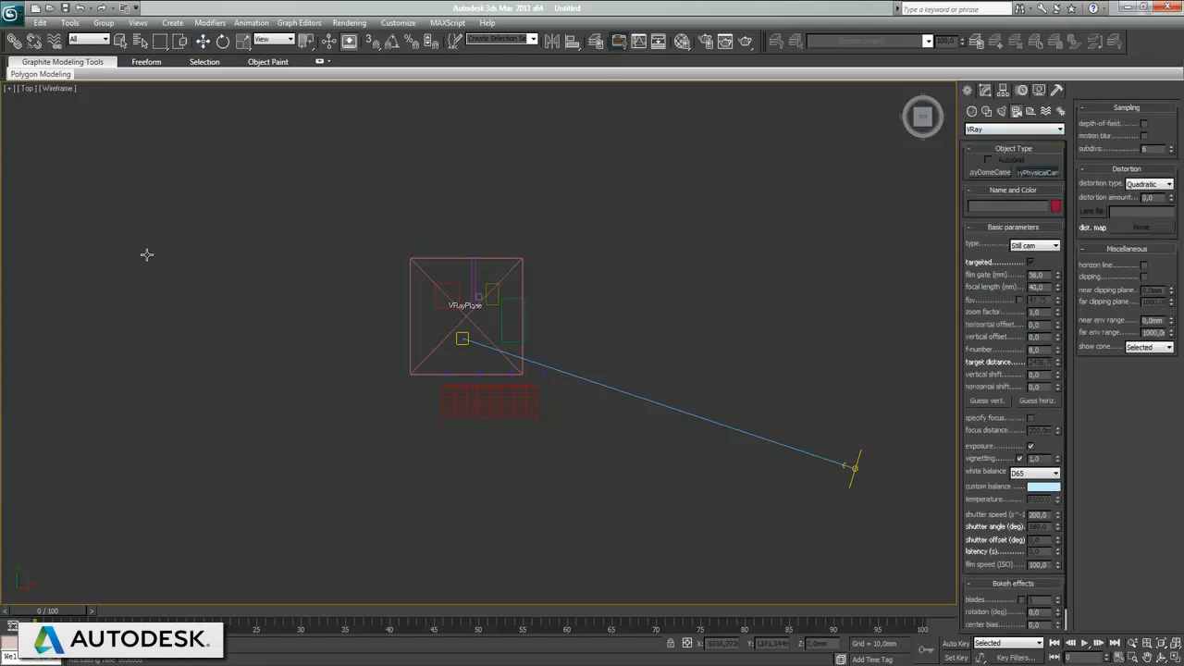
left_click_drag(146, 254, 435, 338)
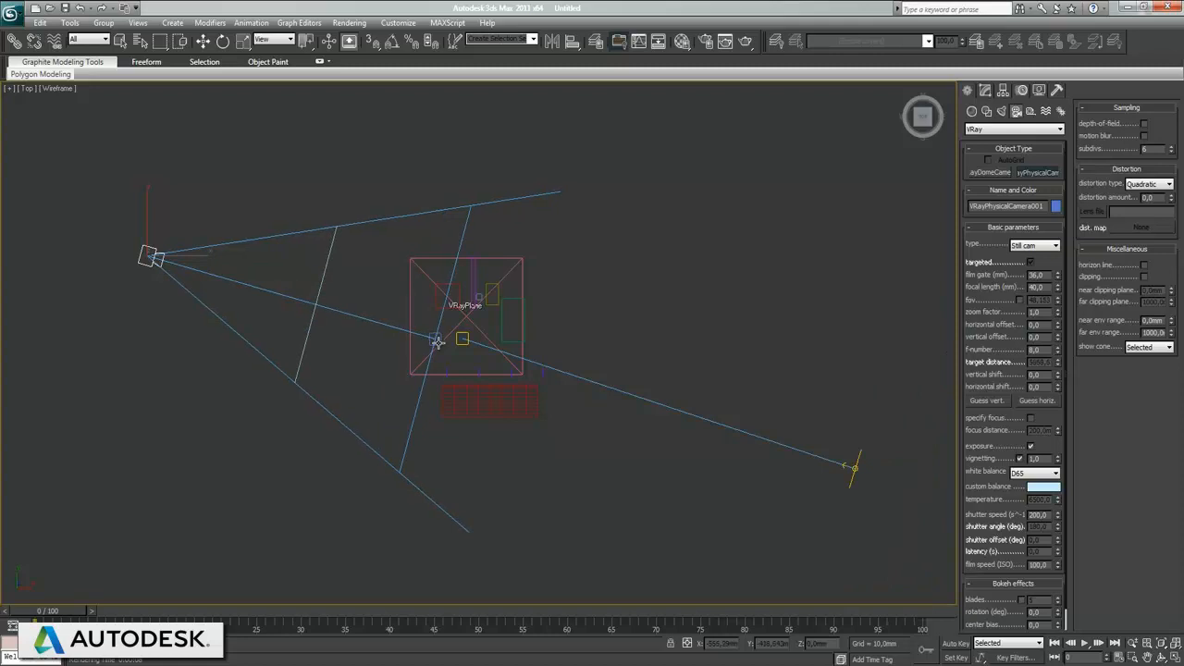
right_click(496, 374)
left_click(675, 497)
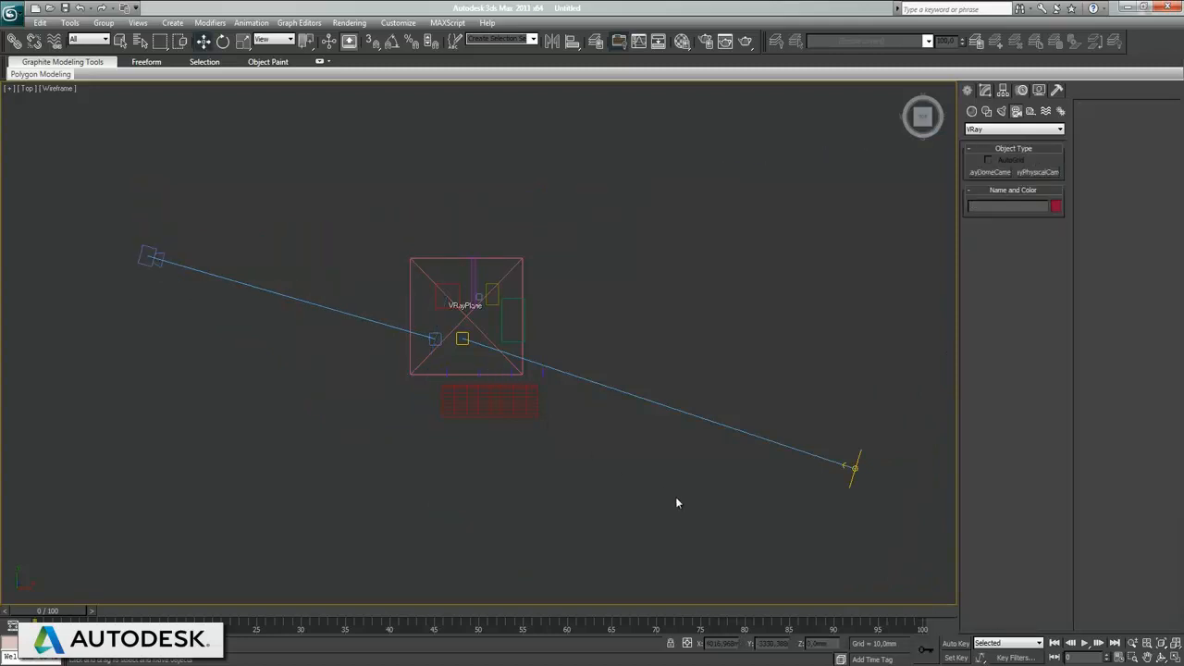
Step: Maximize the Perspective view and switch it to look through the V-Ray physical camera
key("alt+w")
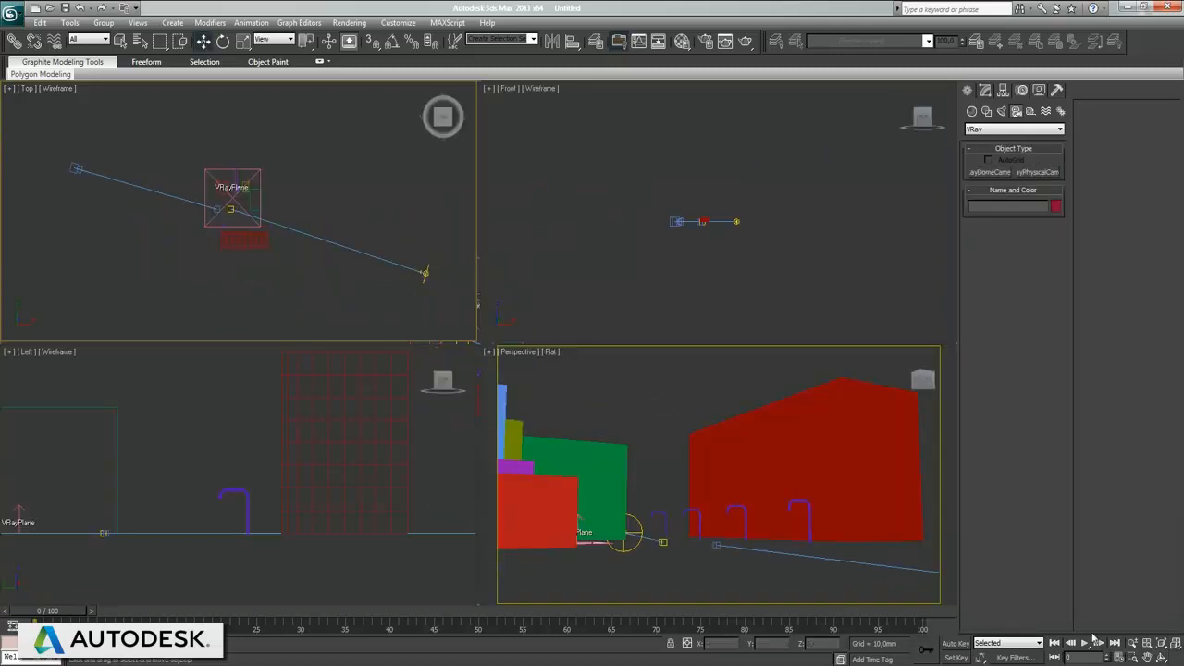
right_click(783, 471)
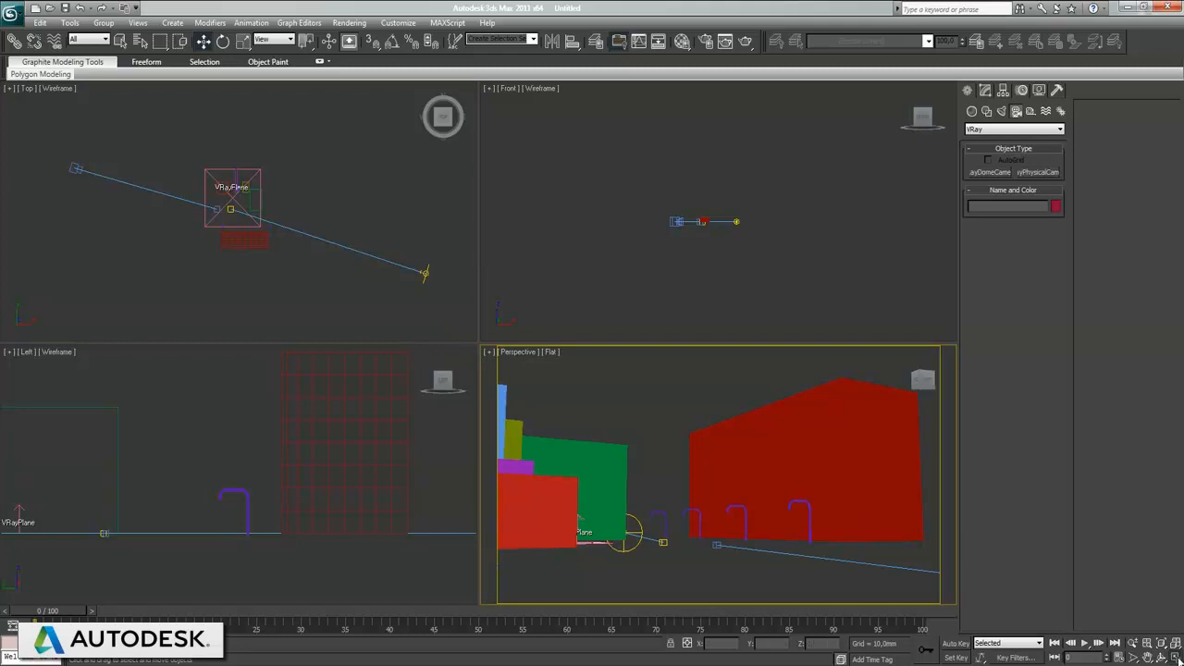
key("alt+w")
key("c")
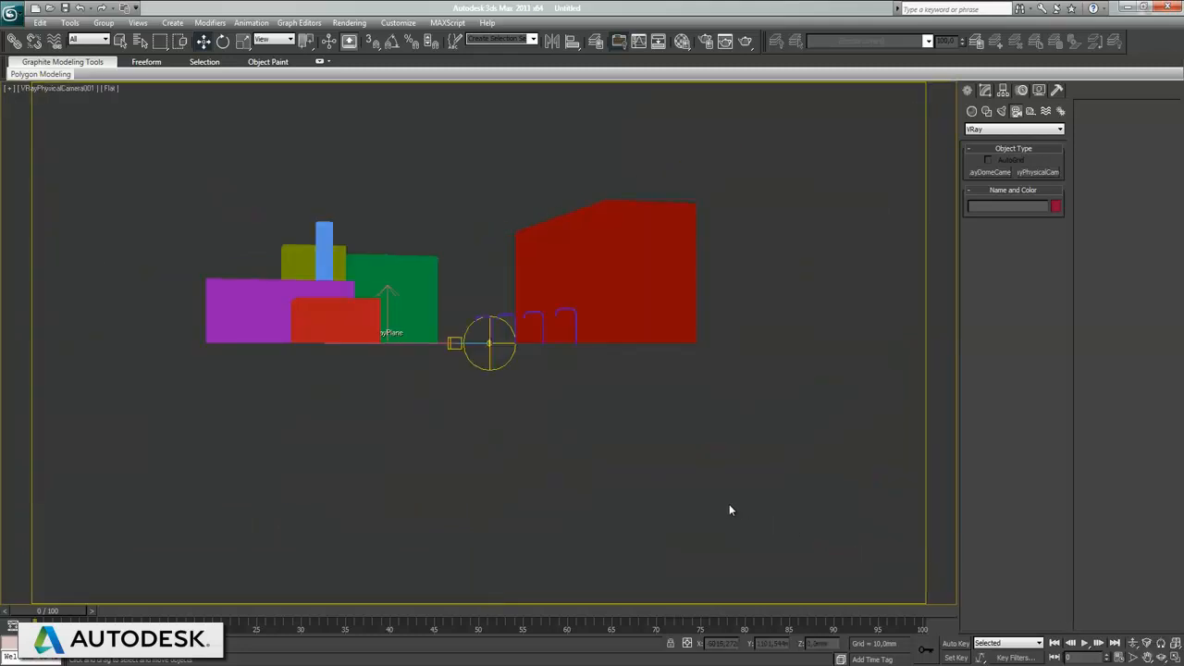
Step: Dolly the camera closer and orbit it to frame both building groups and the row of street lamps
left_click(1130, 645)
left_click_drag(419, 421, 466, 449)
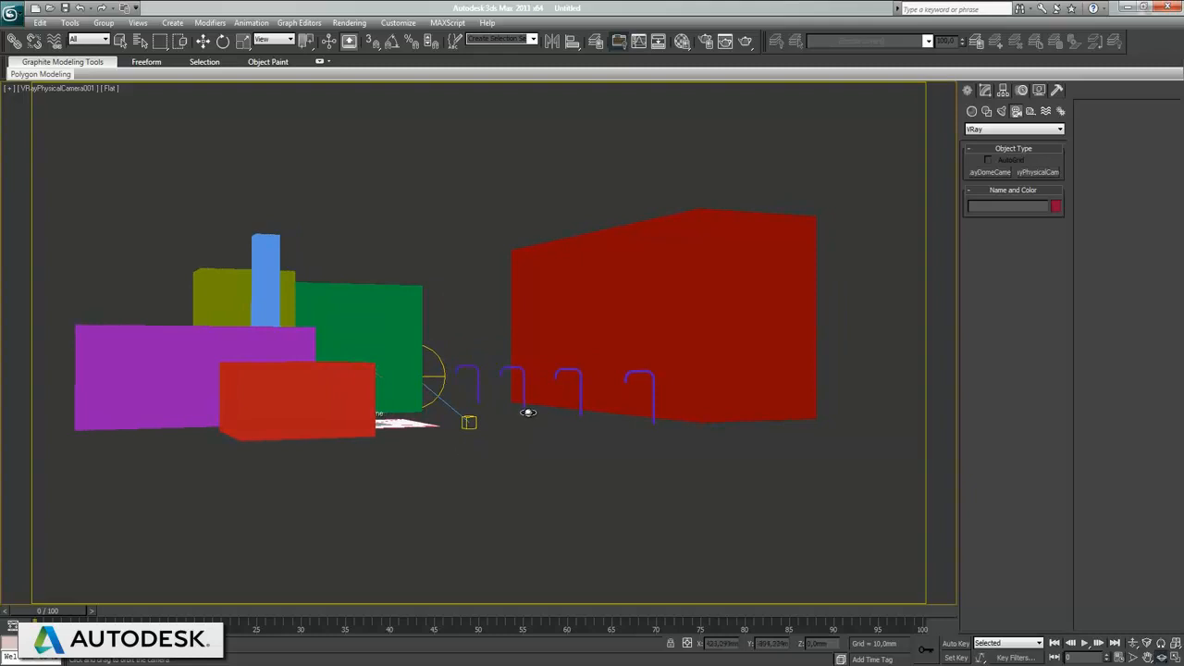
middle_click_drag(528, 411, 532, 422)
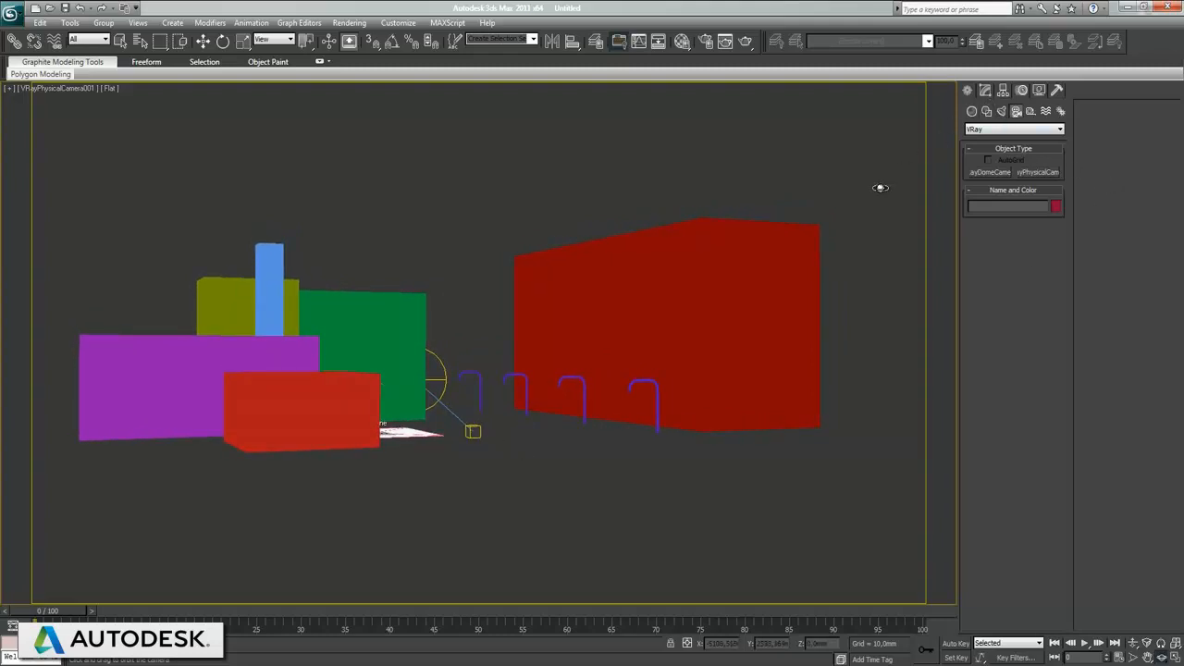
Step: Render a test image from the physical camera and close the render and message windows
key("shift+q")
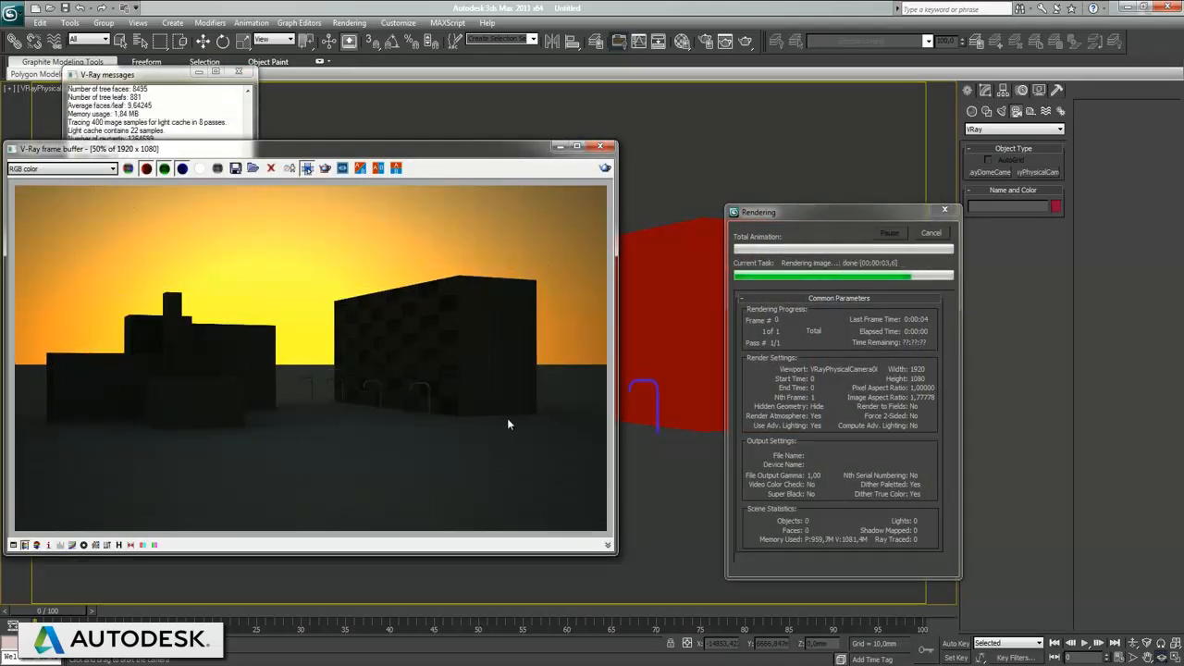
left_click(599, 146)
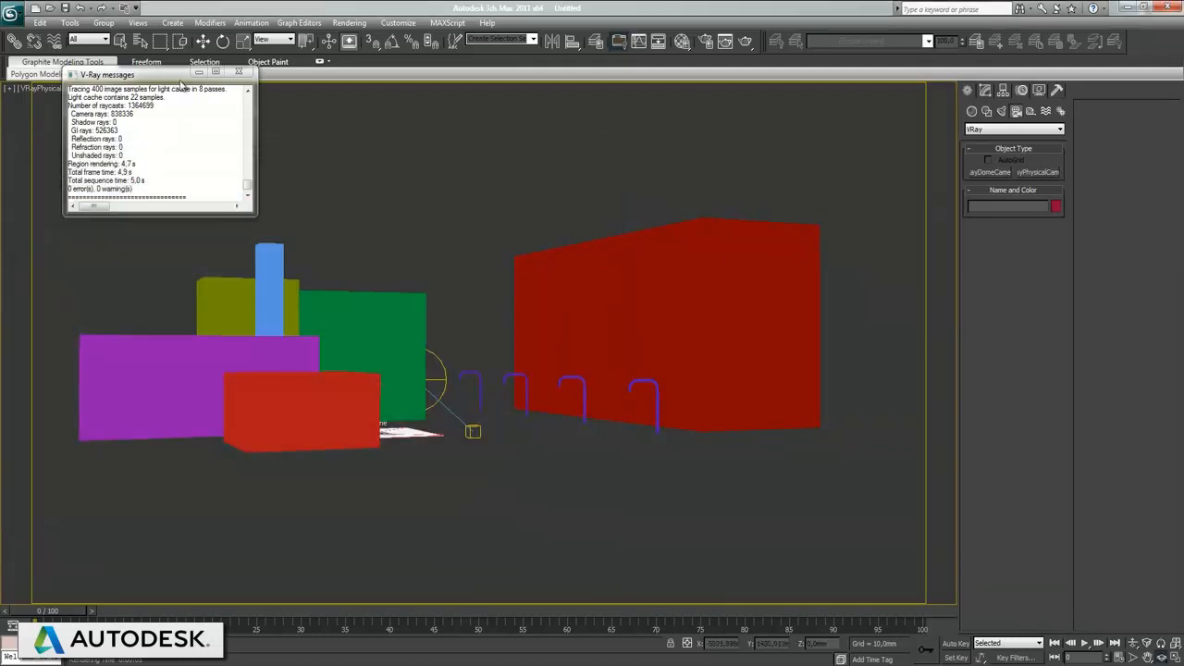
left_click(238, 71)
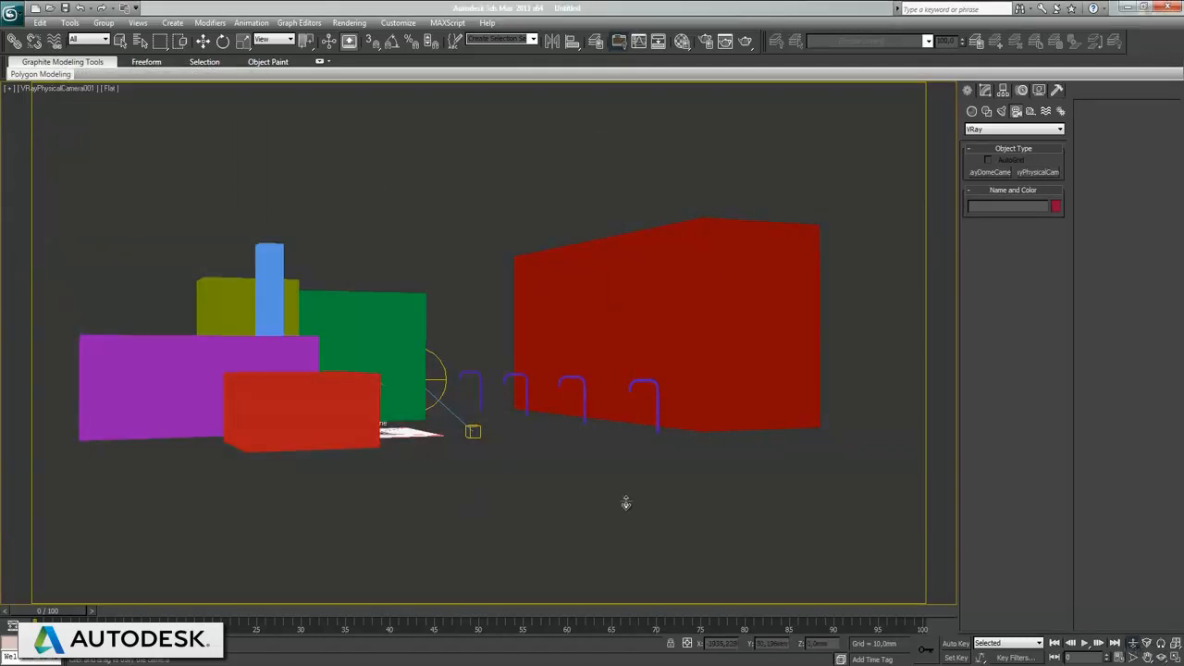
Step: Dolly and pan the camera closer to the street lamps and the large red building
left_click_drag(628, 517, 635, 500)
middle_click_drag(689, 523, 616, 469)
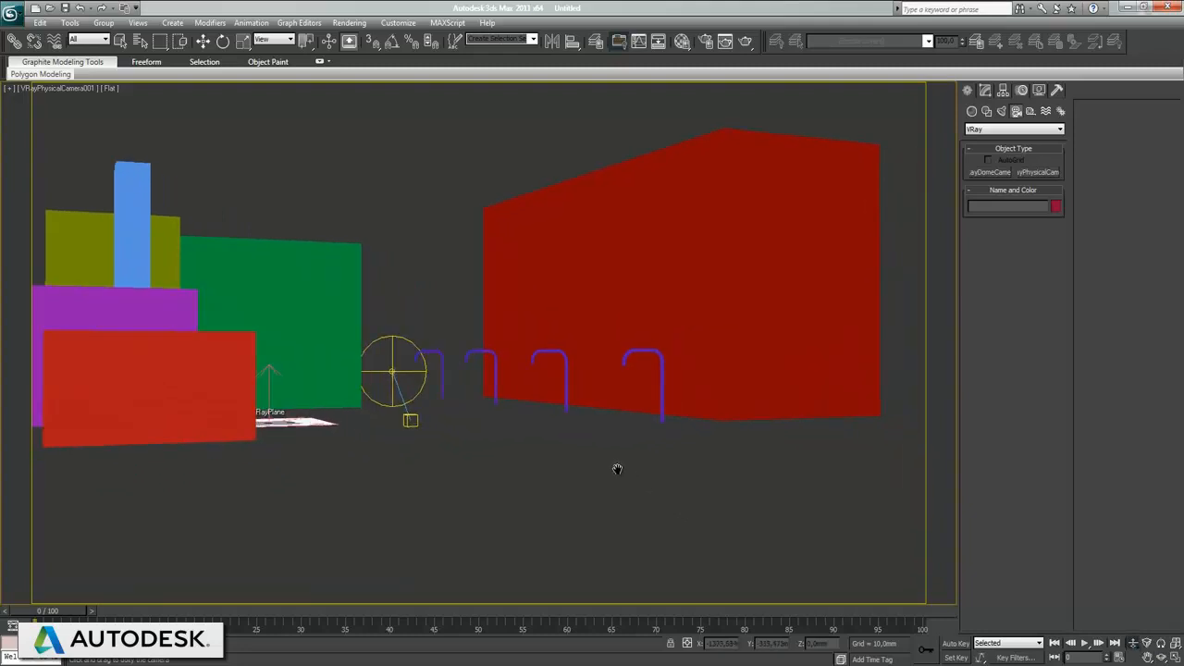
left_click_drag(604, 528, 606, 517)
middle_click_drag(634, 460, 633, 467)
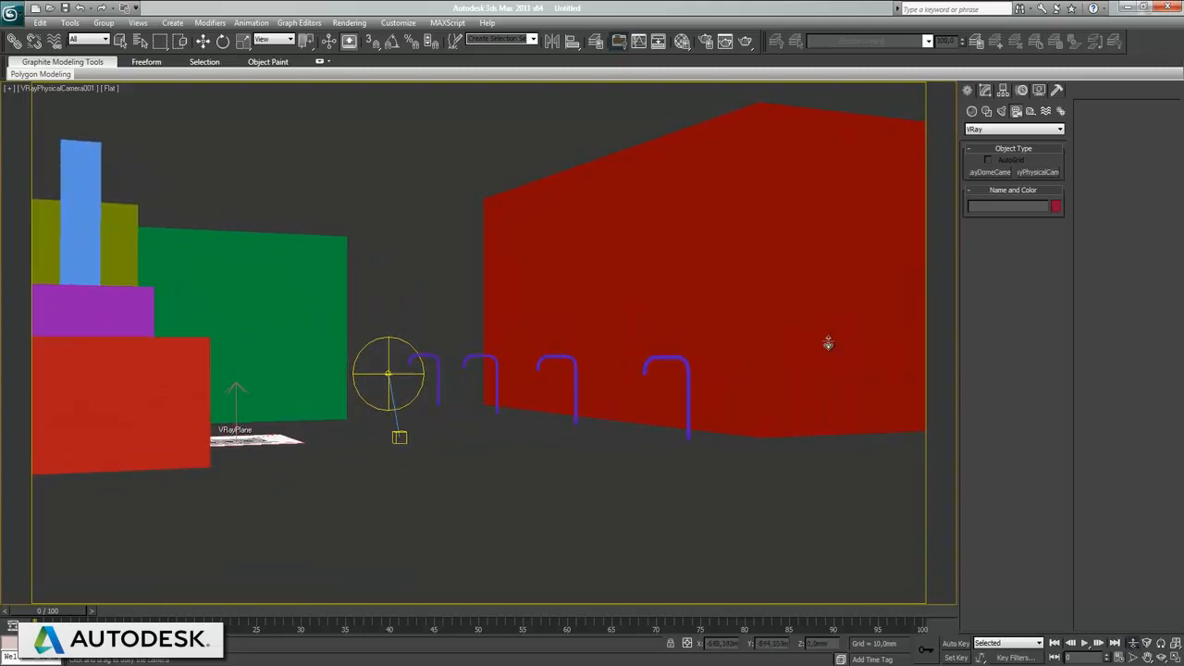
Step: Adjust VRayPhysicalCamera001's perspective and set its film gate to 33.84 mm and focal length to 24.4 mm
left_click(141, 41)
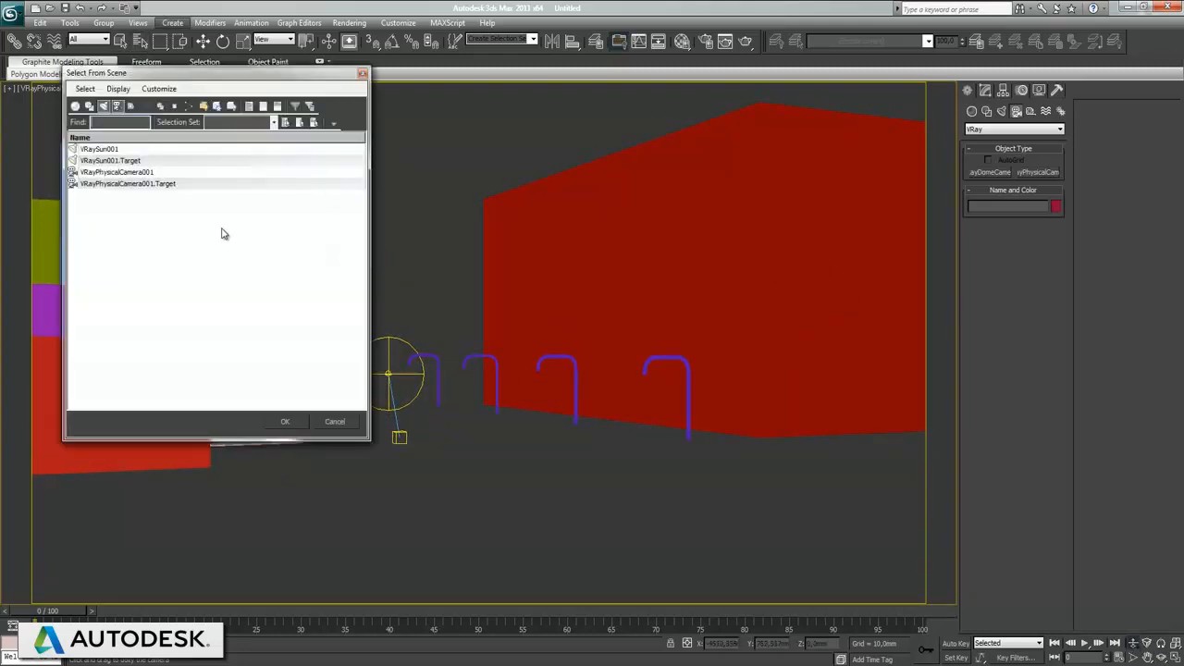
double_click(115, 172)
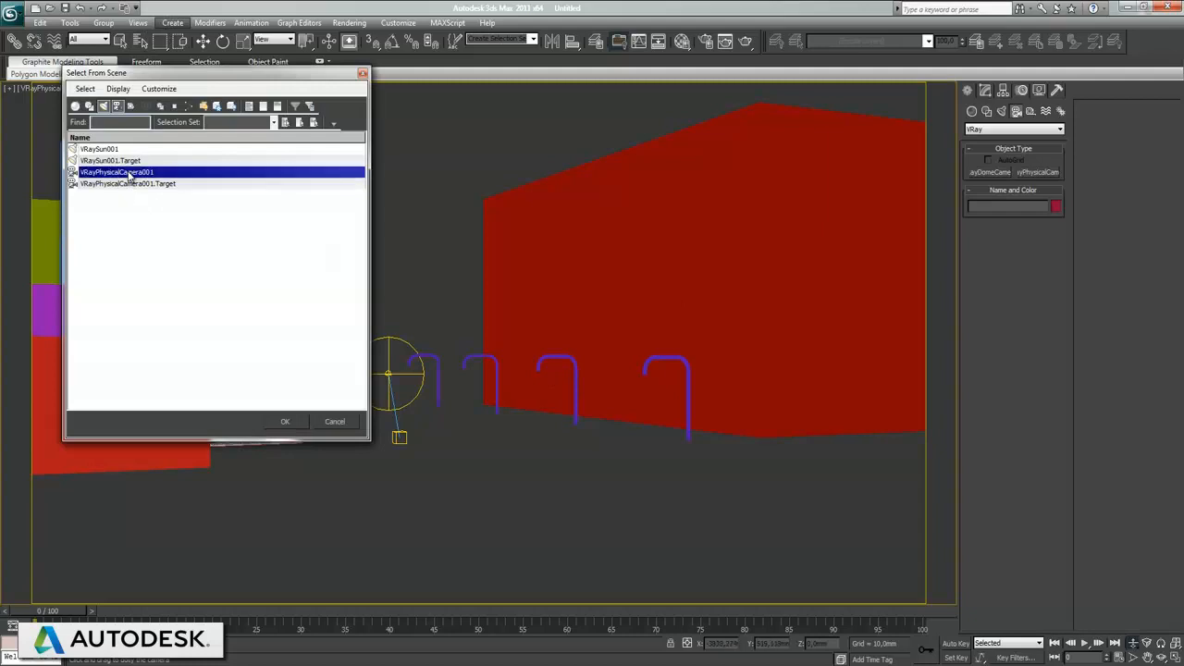
left_click(982, 91)
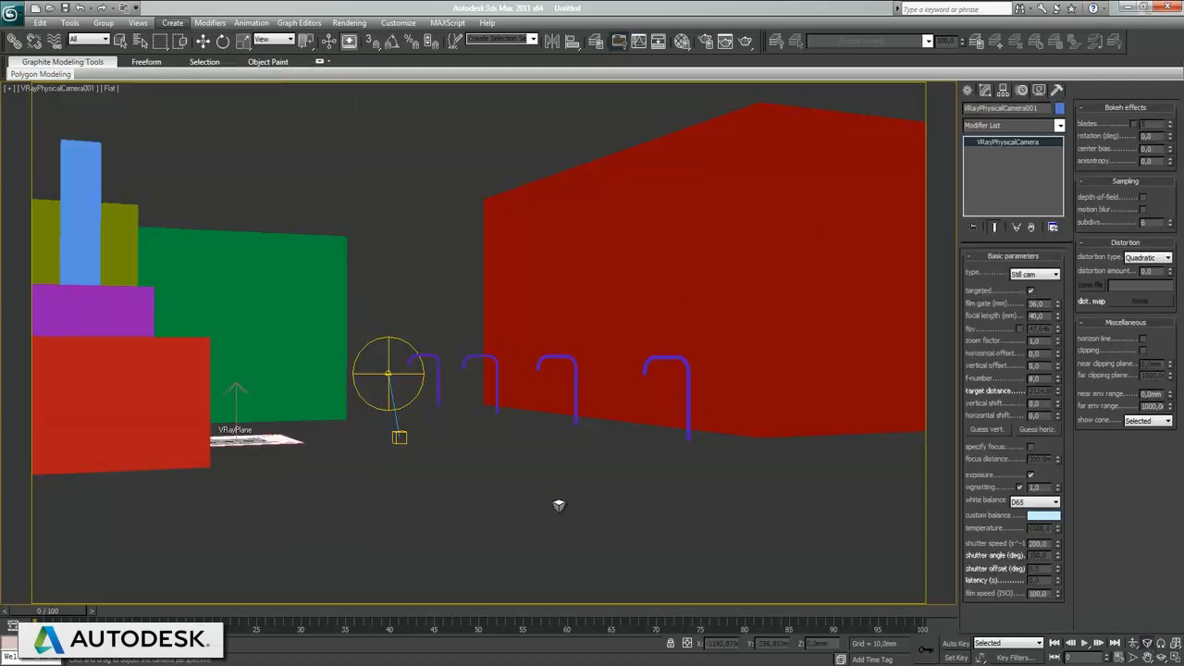
left_click_drag(558, 505, 782, 389)
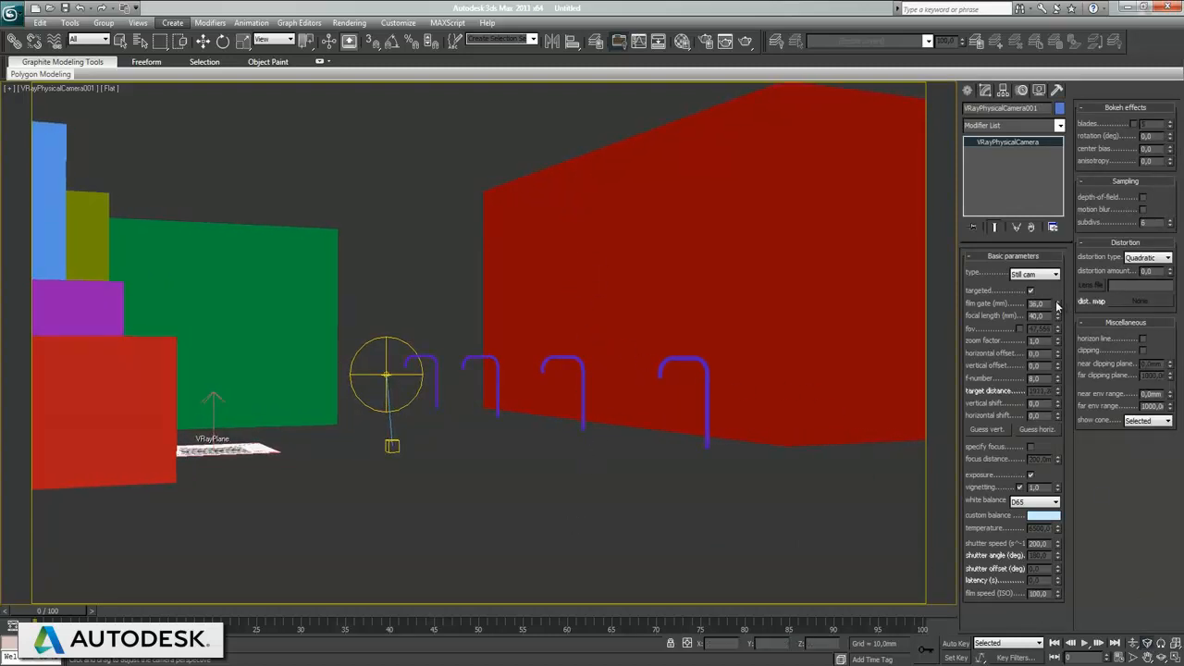
left_click_drag(1057, 310, 1060, 348)
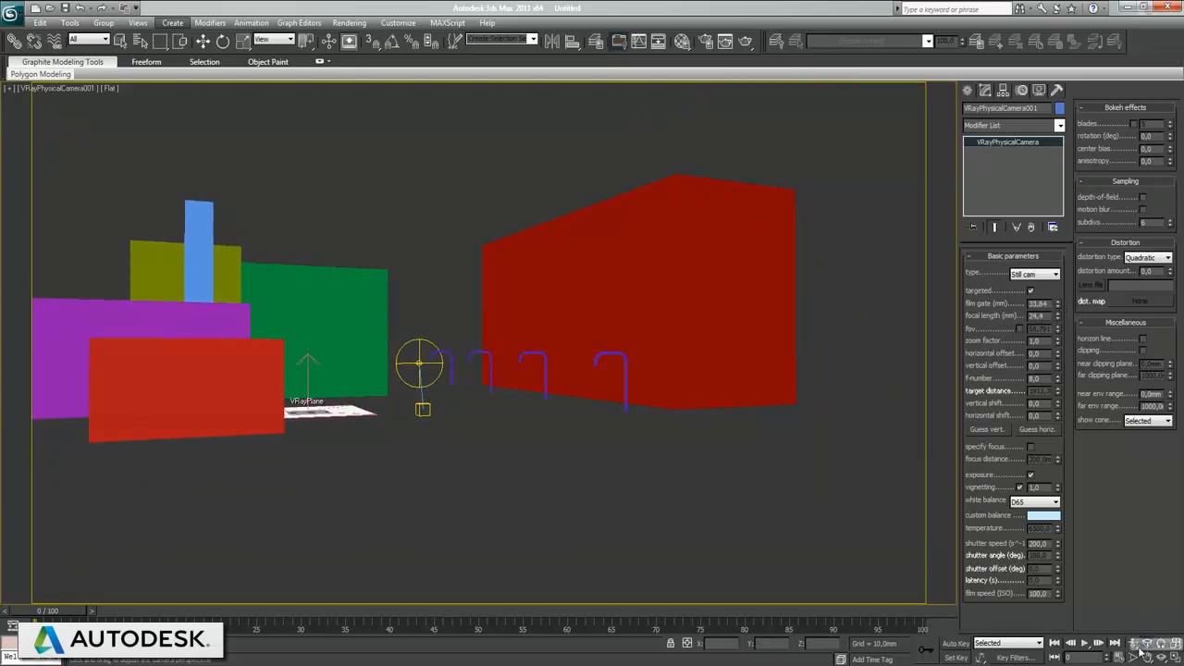
Step: Move the camera forward into the street between the buildings and render a test image from it
left_click_drag(605, 544, 621, 445)
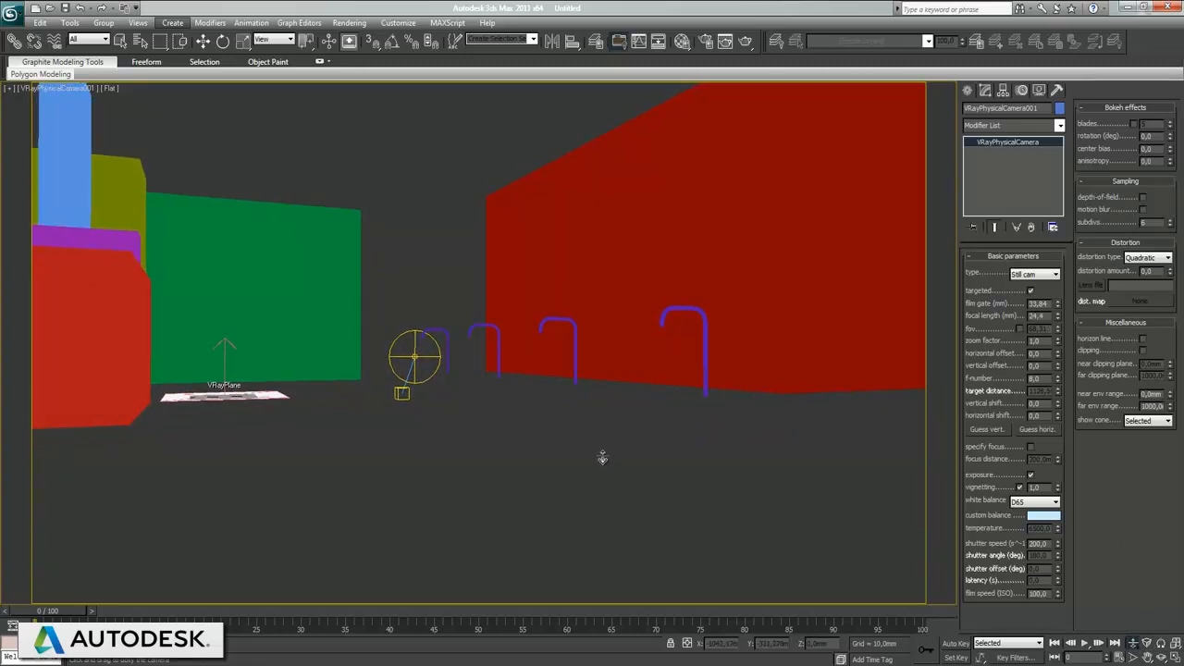
key("shift+q")
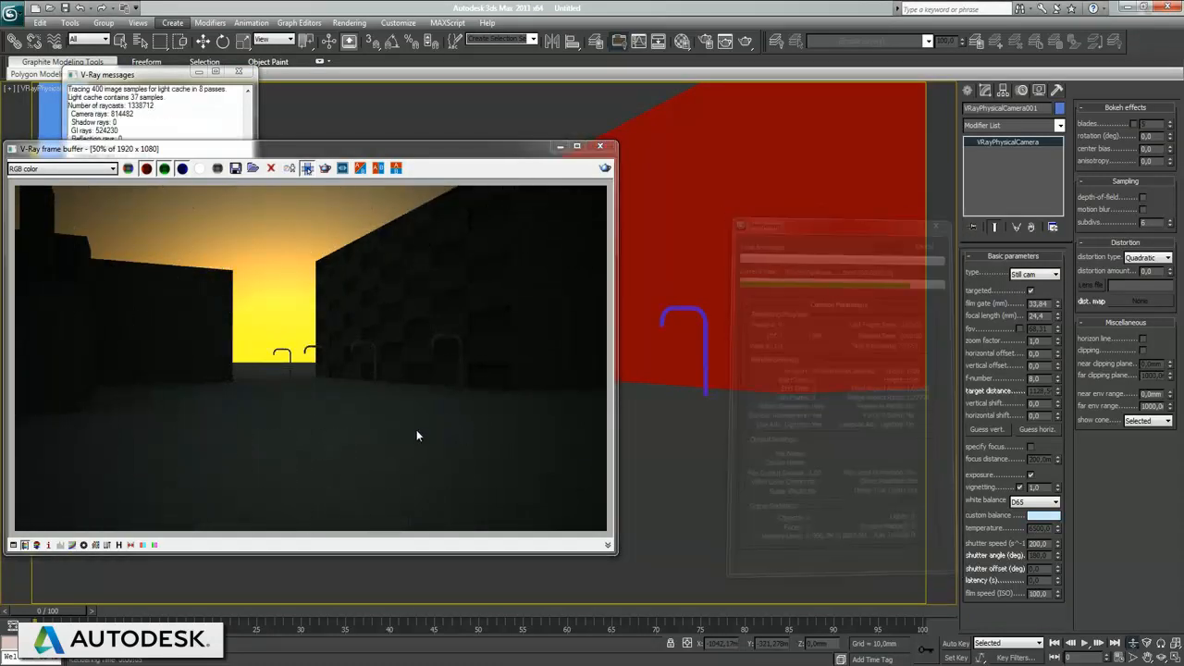
left_click(607, 147)
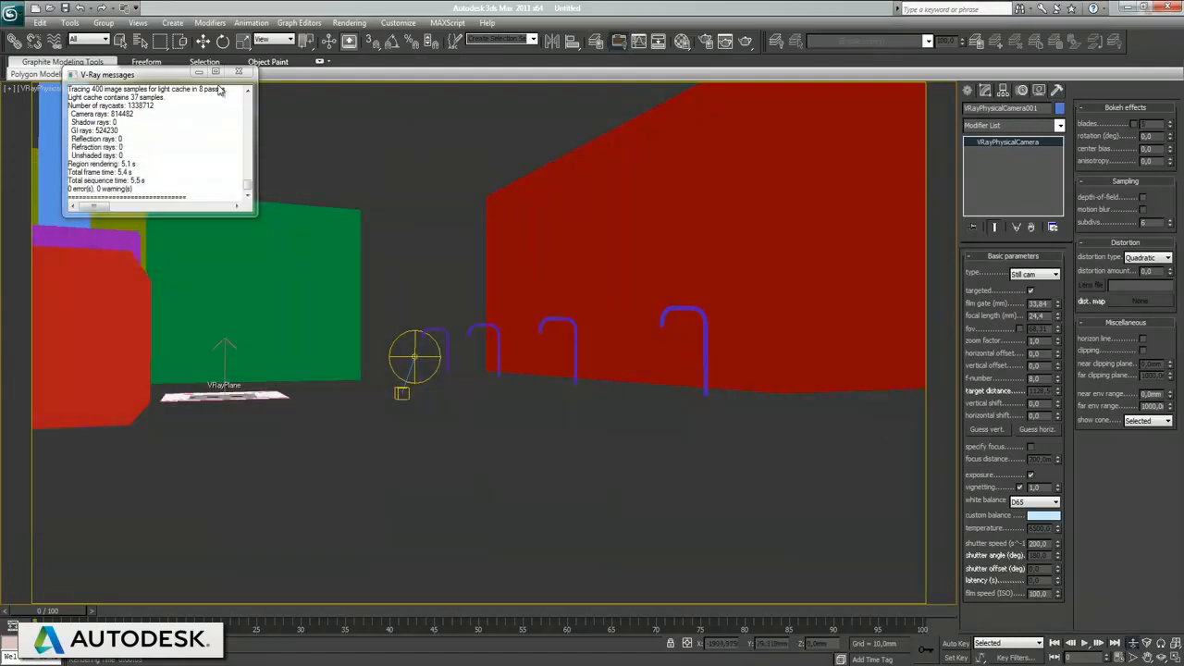
left_click(237, 71)
Step: Select VRaySun001 from the scene's object list, render a test image of the street, and close the render and message windows
left_click(310, 133)
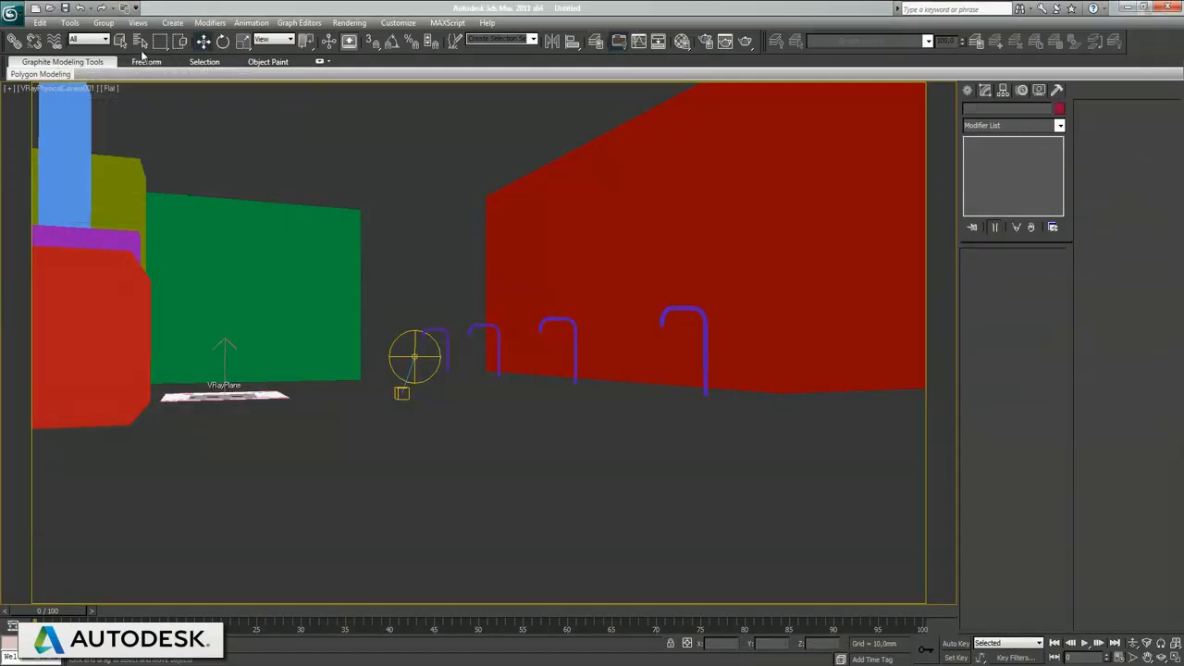
left_click(140, 41)
double_click(100, 149)
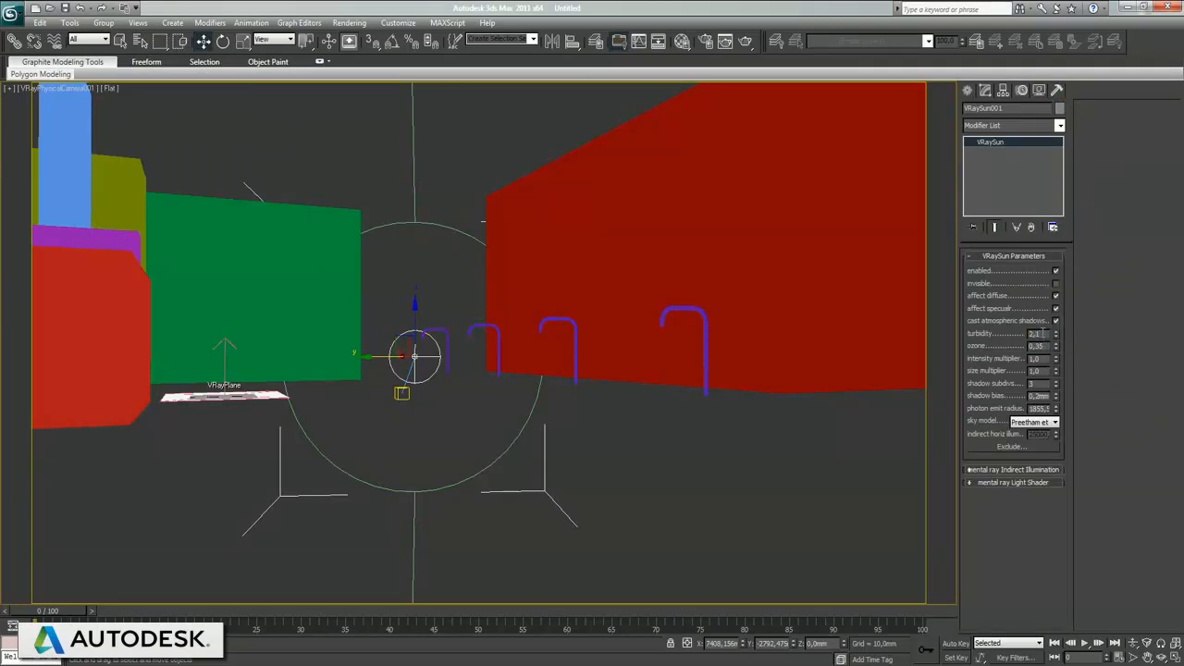
key("shift+q")
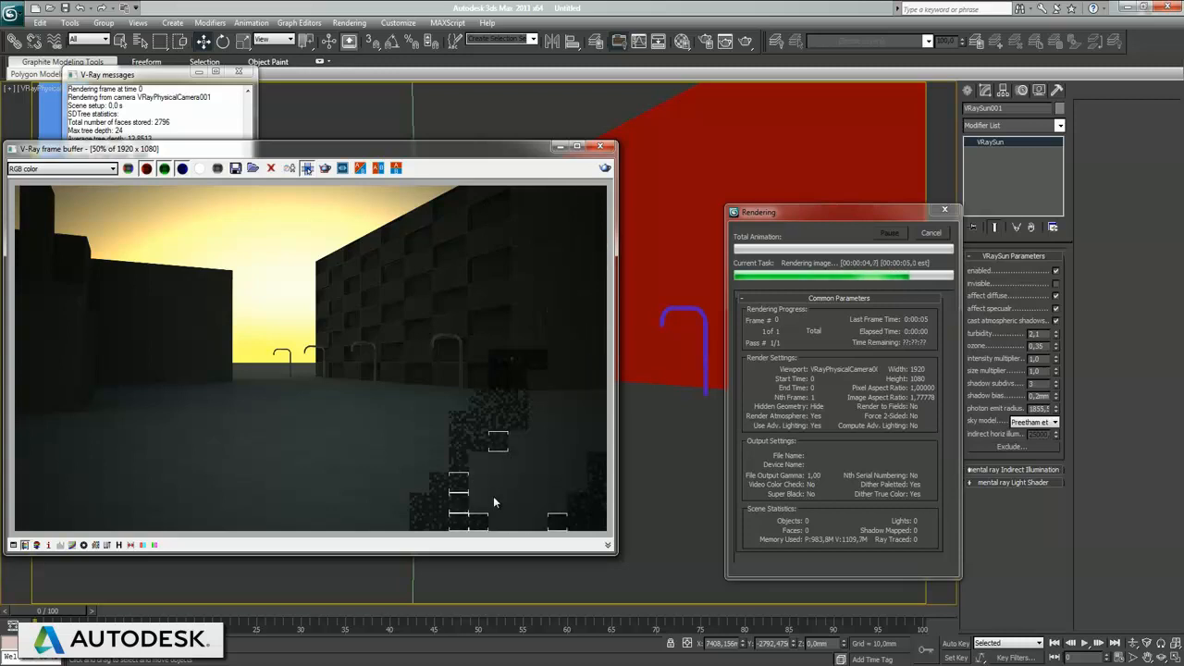
left_click_drag(288, 153, 379, 153)
left_click(690, 147)
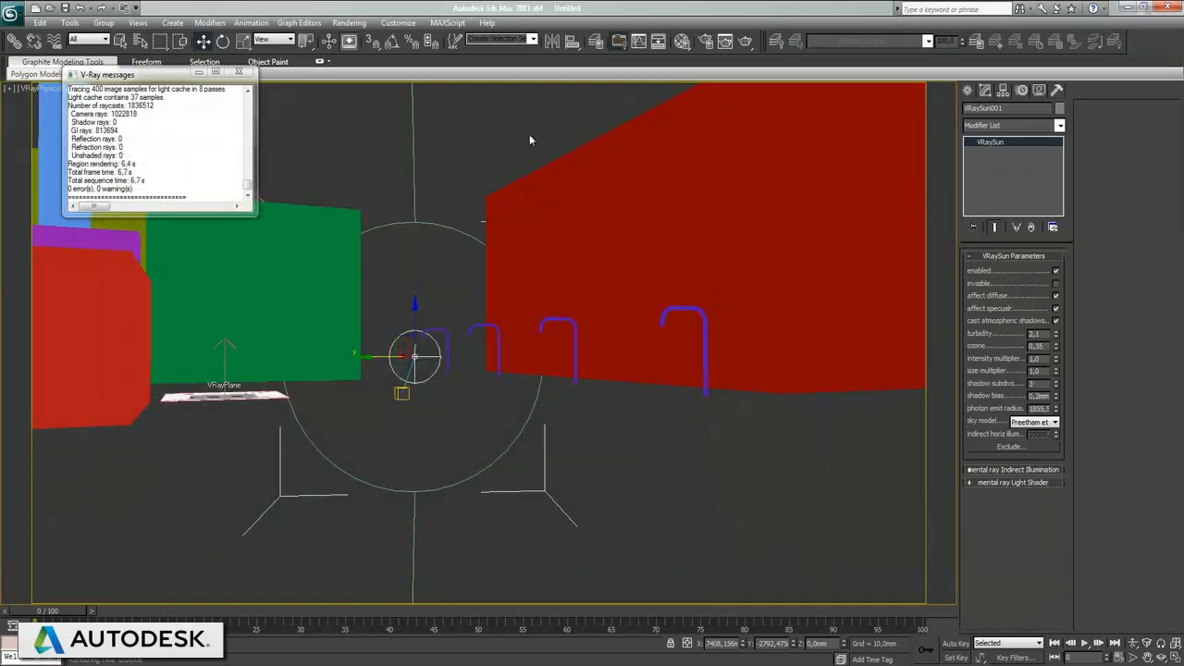
left_click(237, 71)
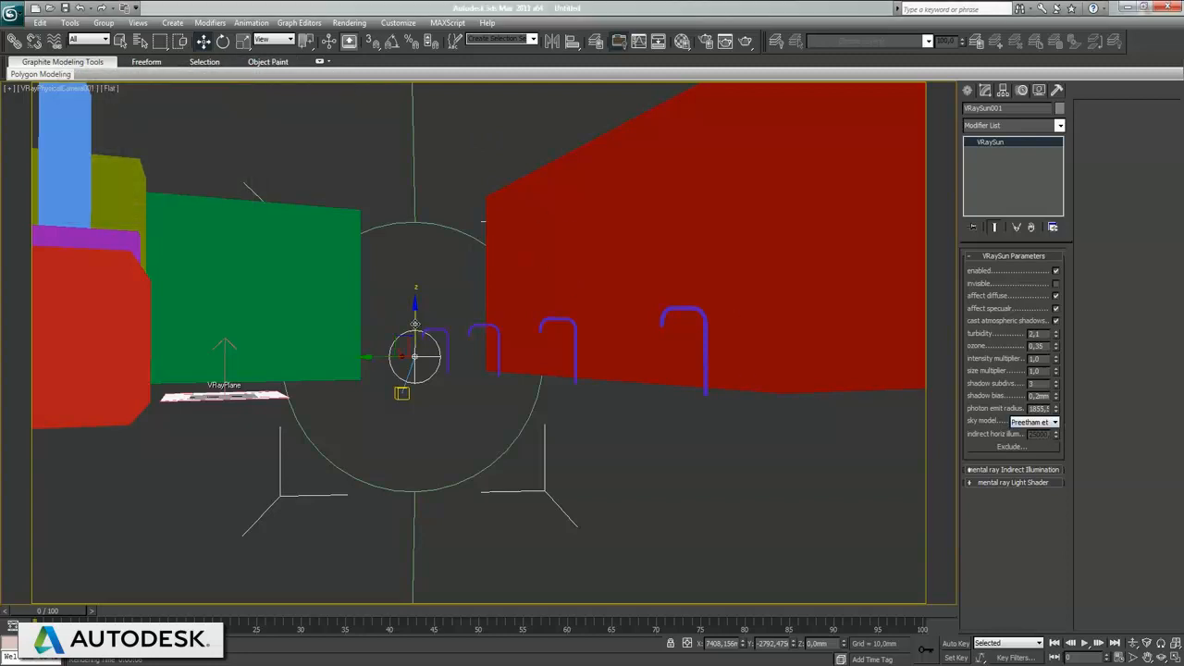
Step: Raise VRaySun001 to a height of about 2987 mm and render test images of it, including one at turbidity 2.0
left_click_drag(415, 324, 418, 106)
key("shift+q")
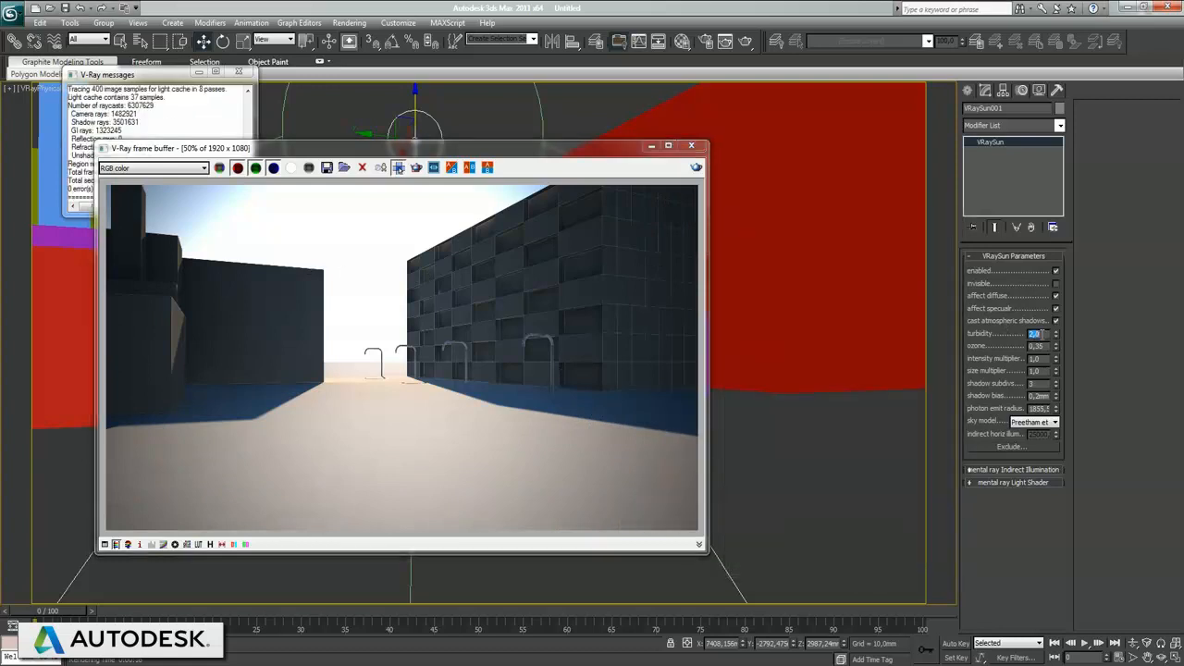
key("shift+q")
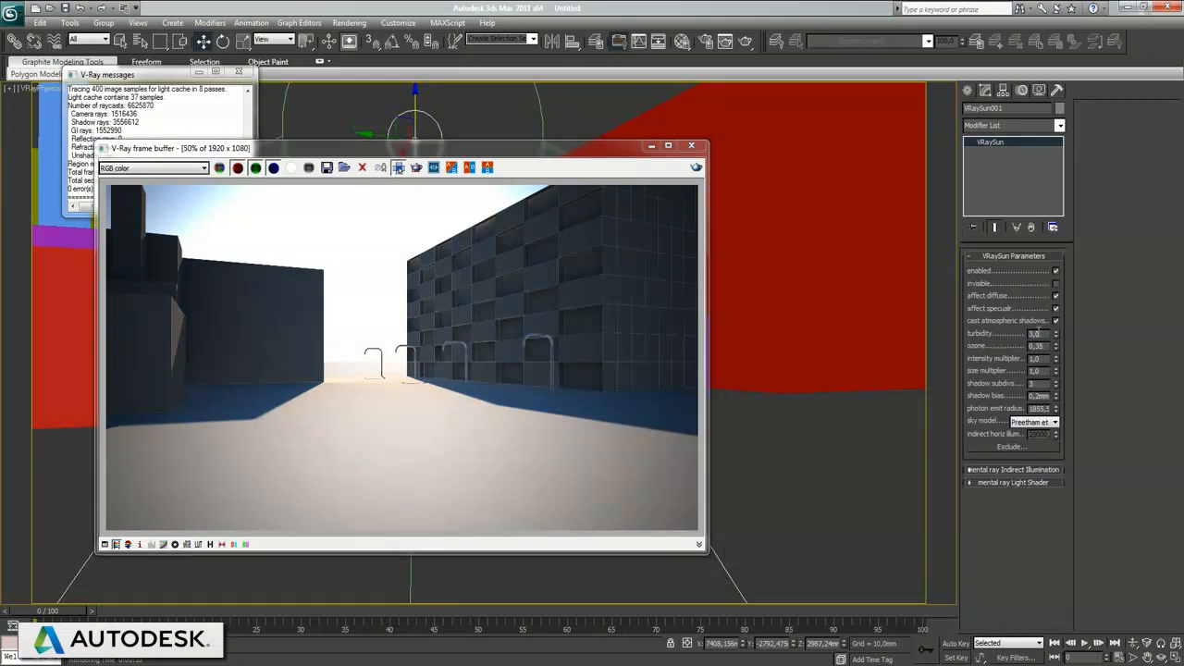
Step: Render comparison images with the sun's turbidity set to 3.0 and 5.0, and close the frame buffer
key("shift+q")
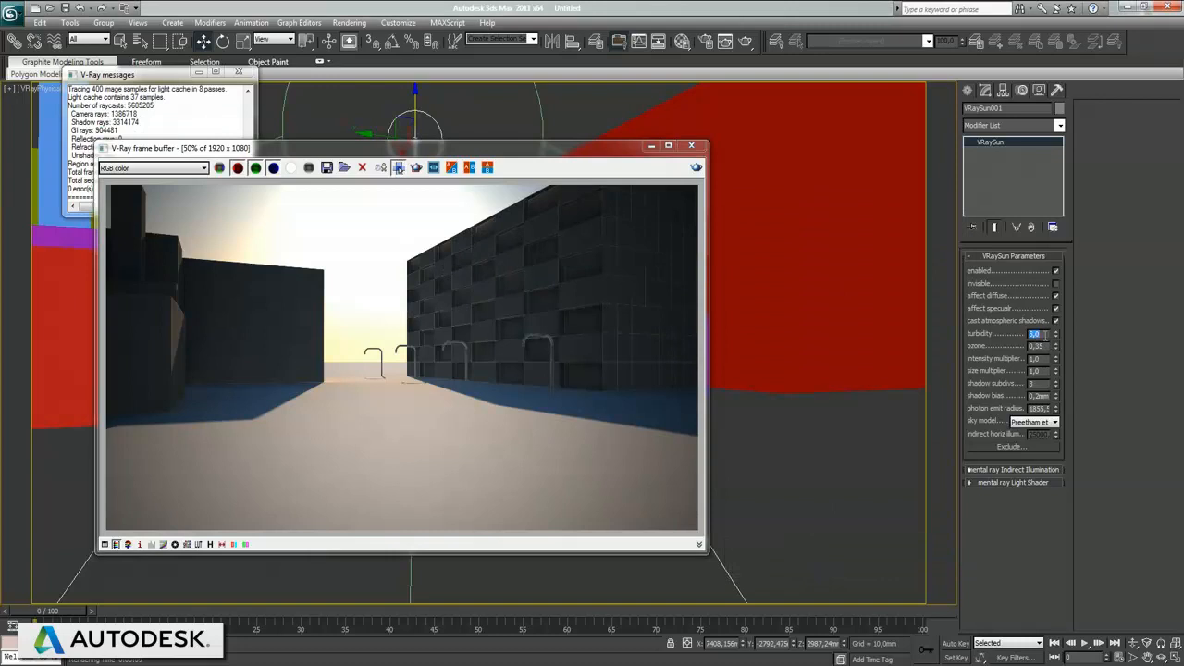
left_click(416, 167)
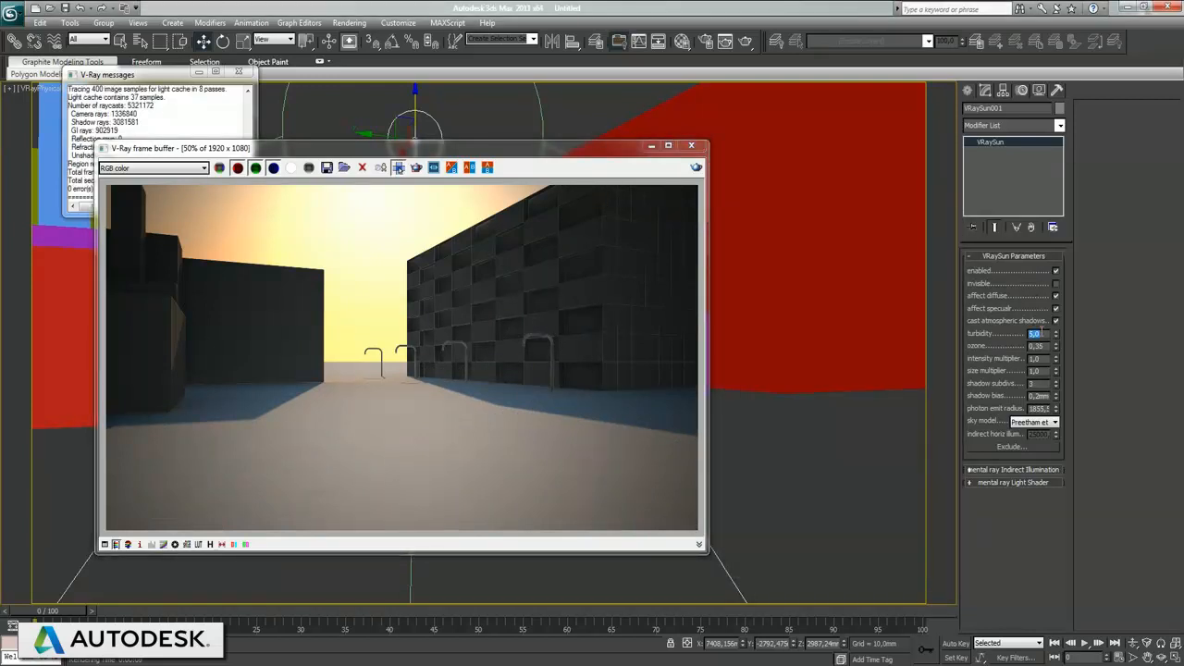
left_click(692, 147)
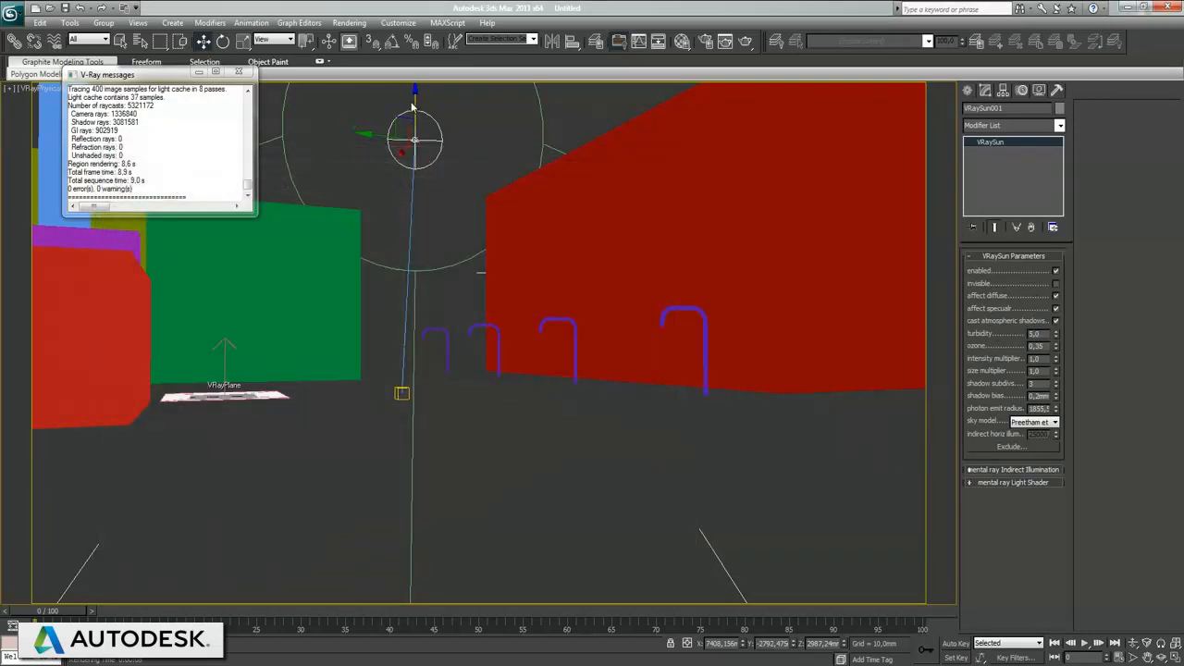
Step: Raise the sun in the Front view to a height of about 14558 mm and render the physical camera view
key("alt+w")
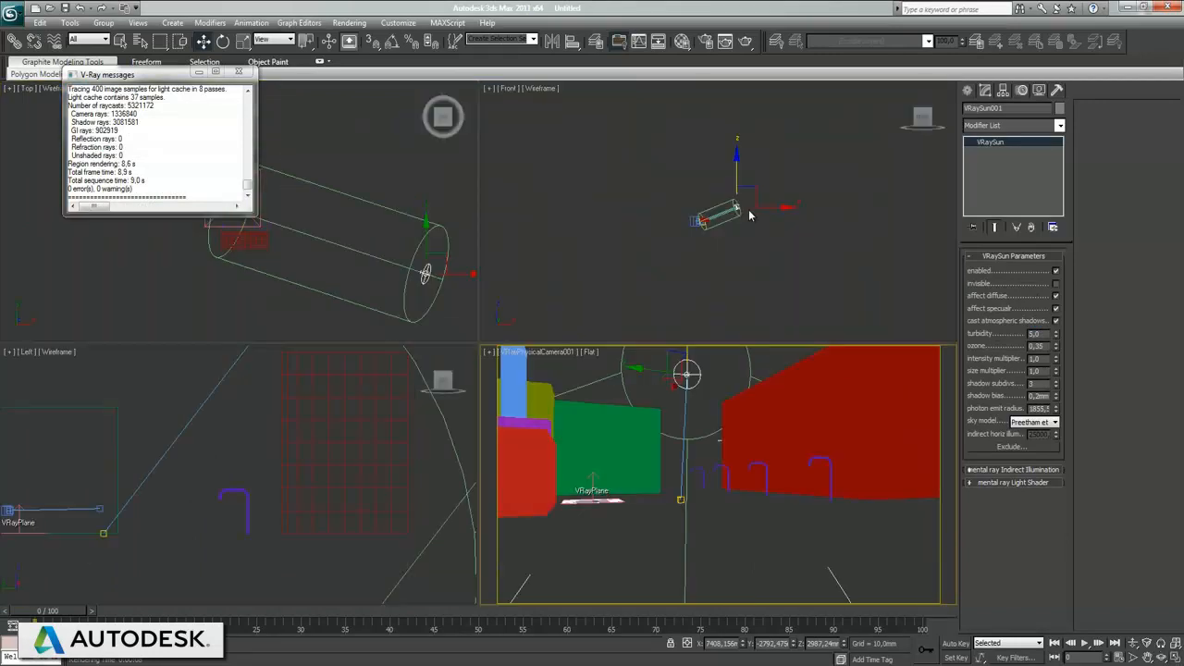
left_click_drag(736, 168, 732, 116)
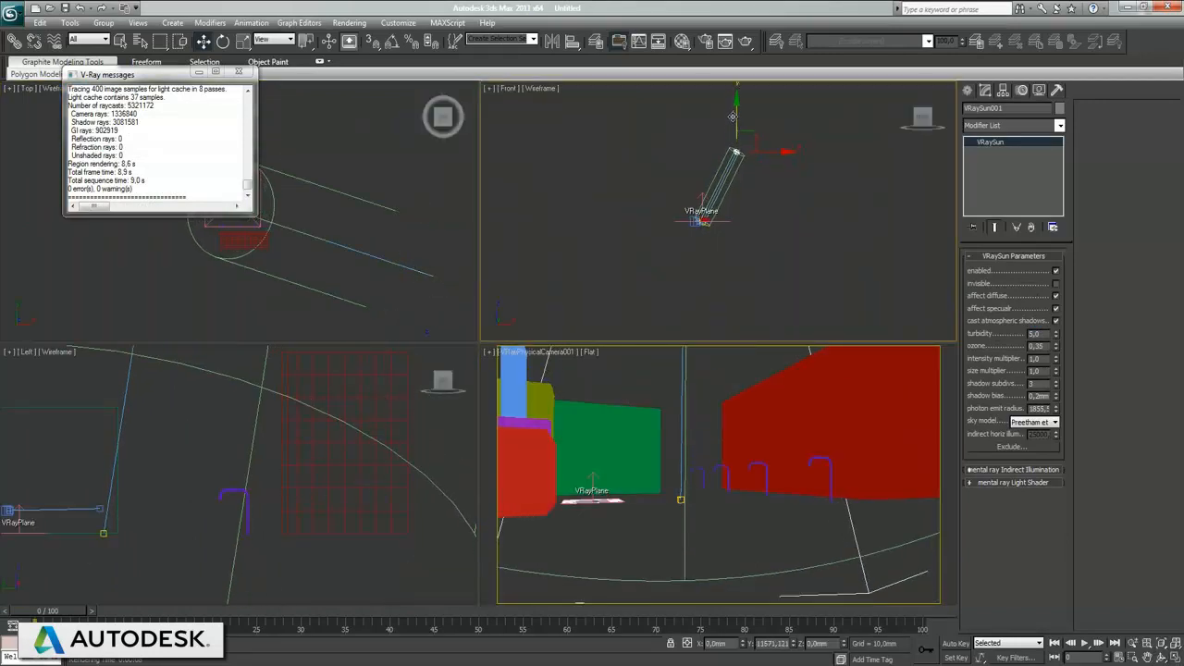
right_click(735, 435)
key("shift+q")
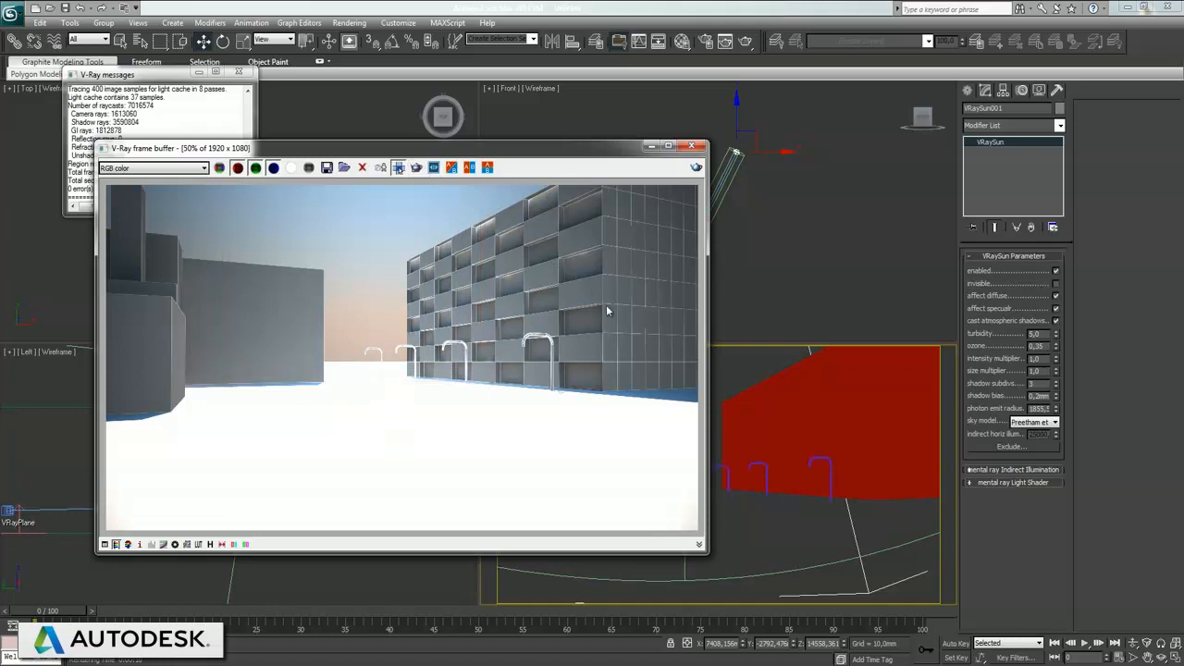
Step: Set the sun's turbidity to 3.0, render, and mark a region around the horizon before closing the frame buffer
left_click(1043, 333)
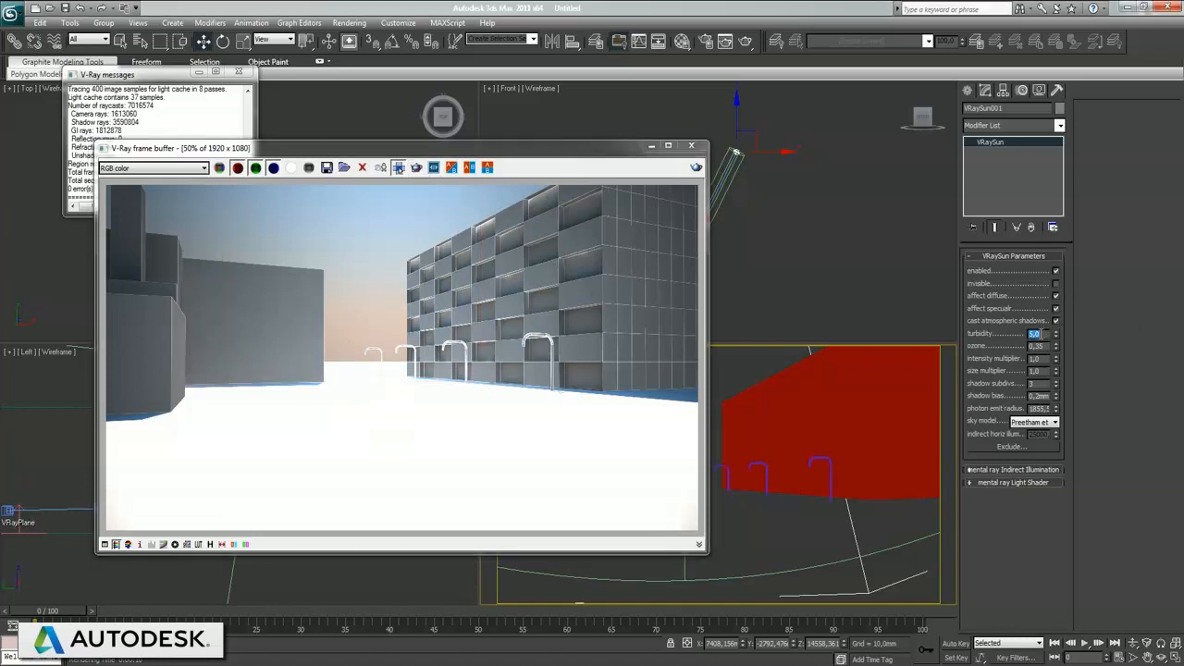
key("shift+q")
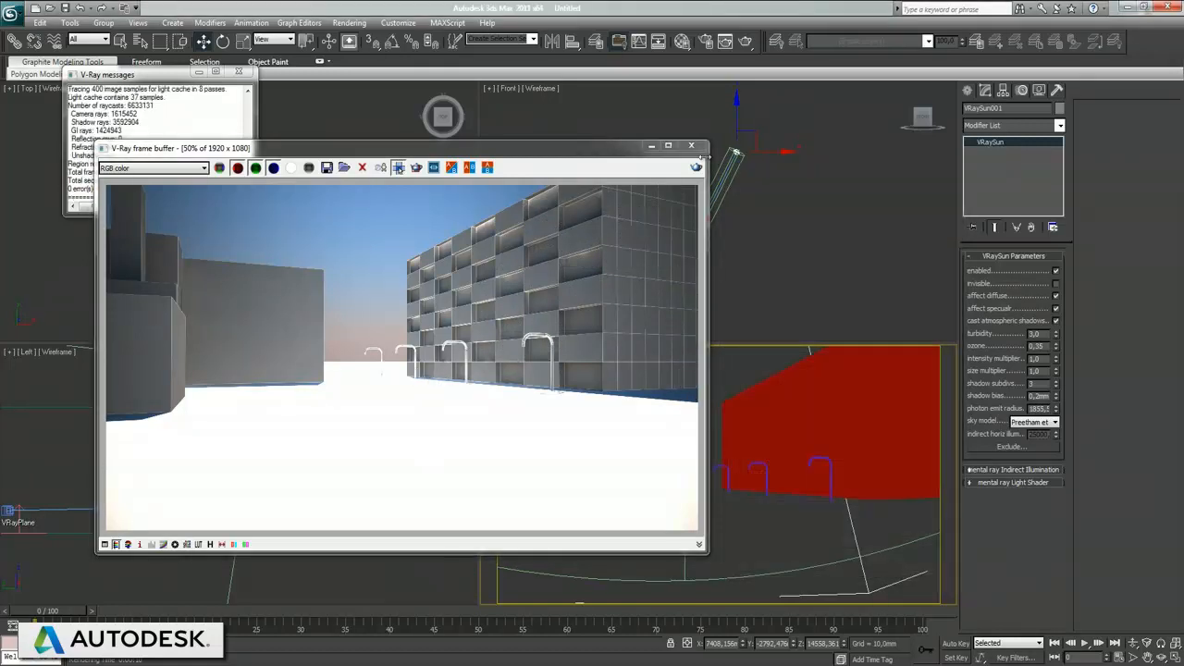
left_click(401, 169)
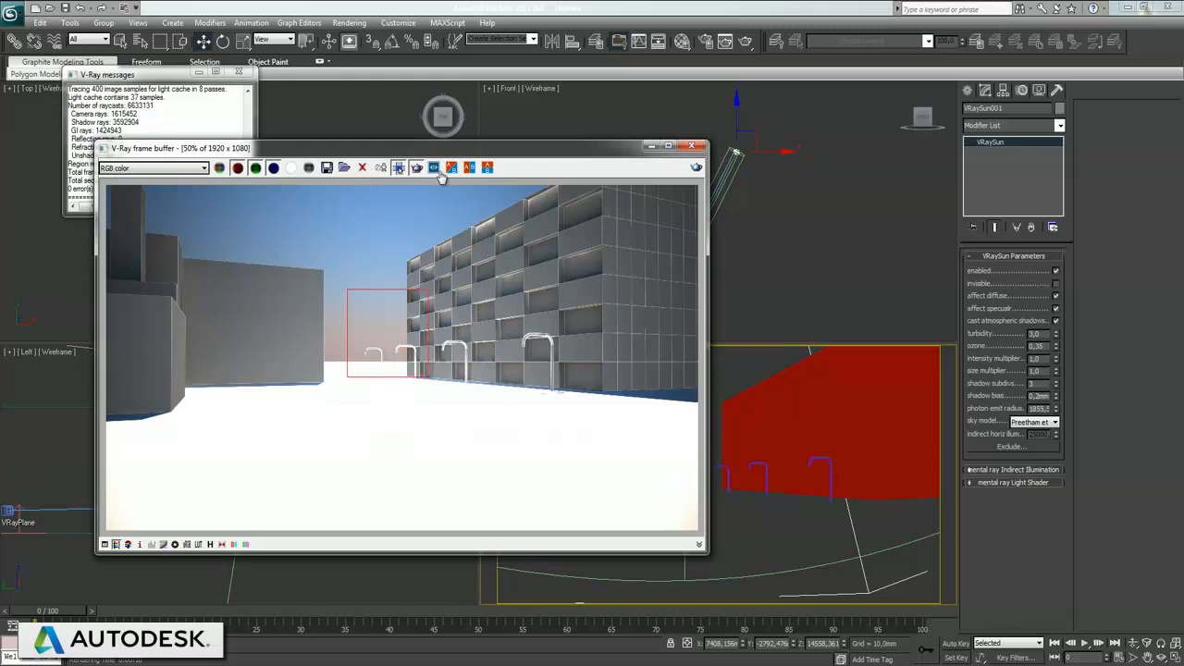
left_click(695, 148)
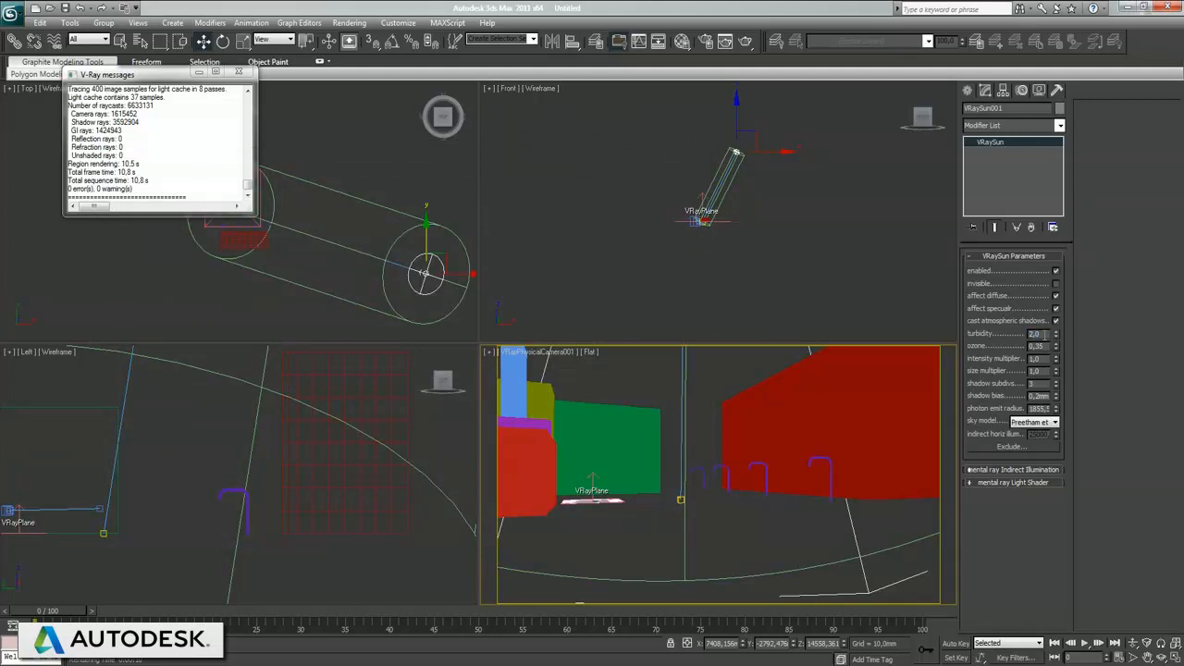
Step: Render with the sun's turbidity at 2.0, set it to 2.1, render again, and close the render and message windows
key("F9")
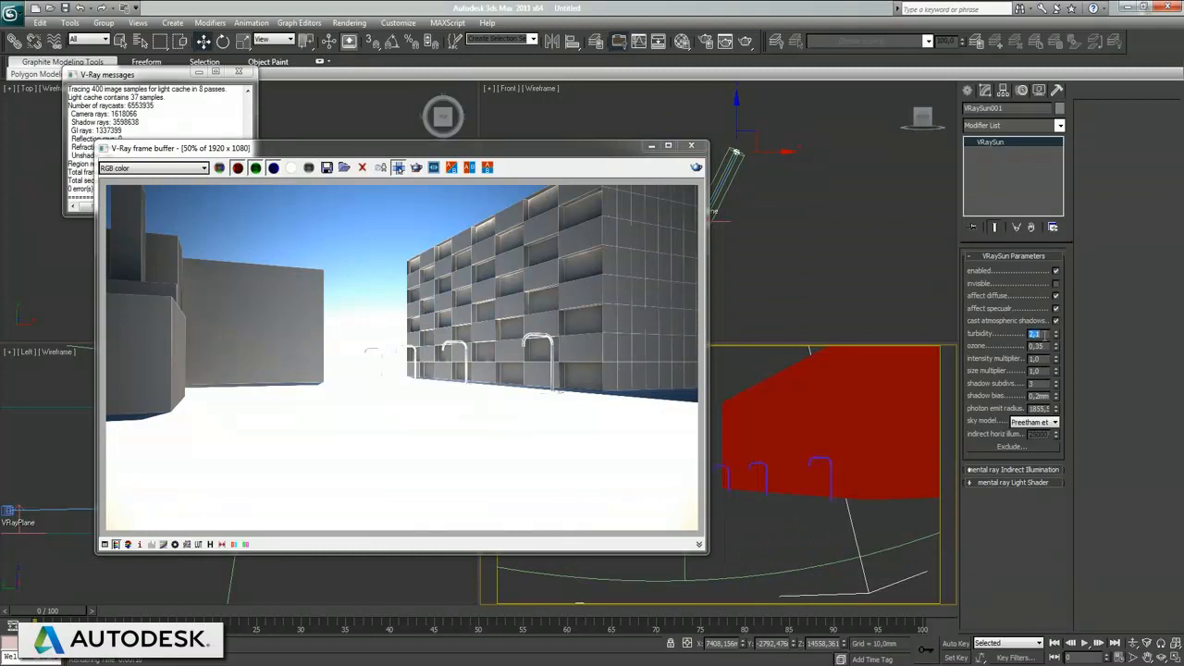
left_click(398, 168)
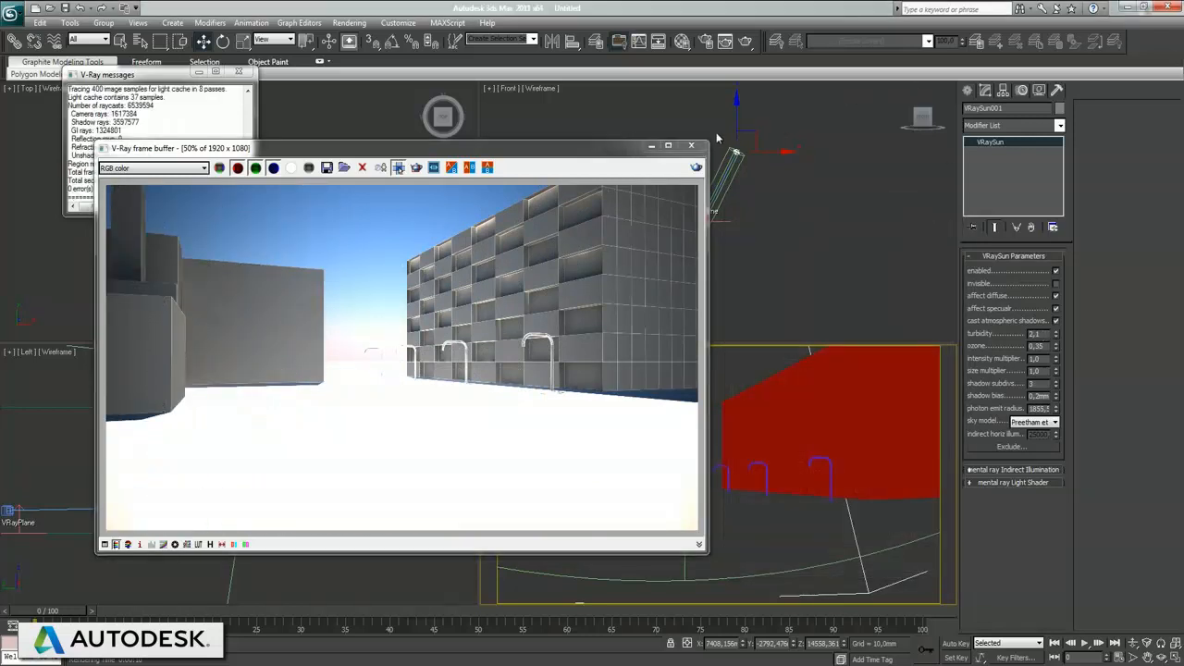
left_click(691, 146)
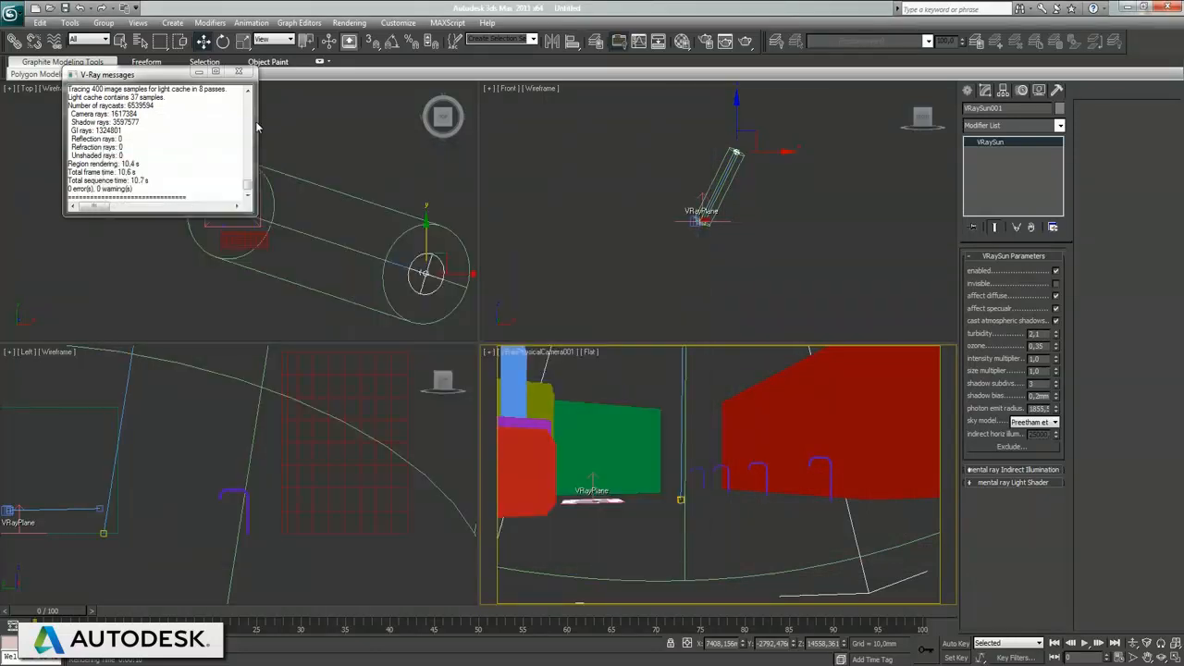
left_click(242, 73)
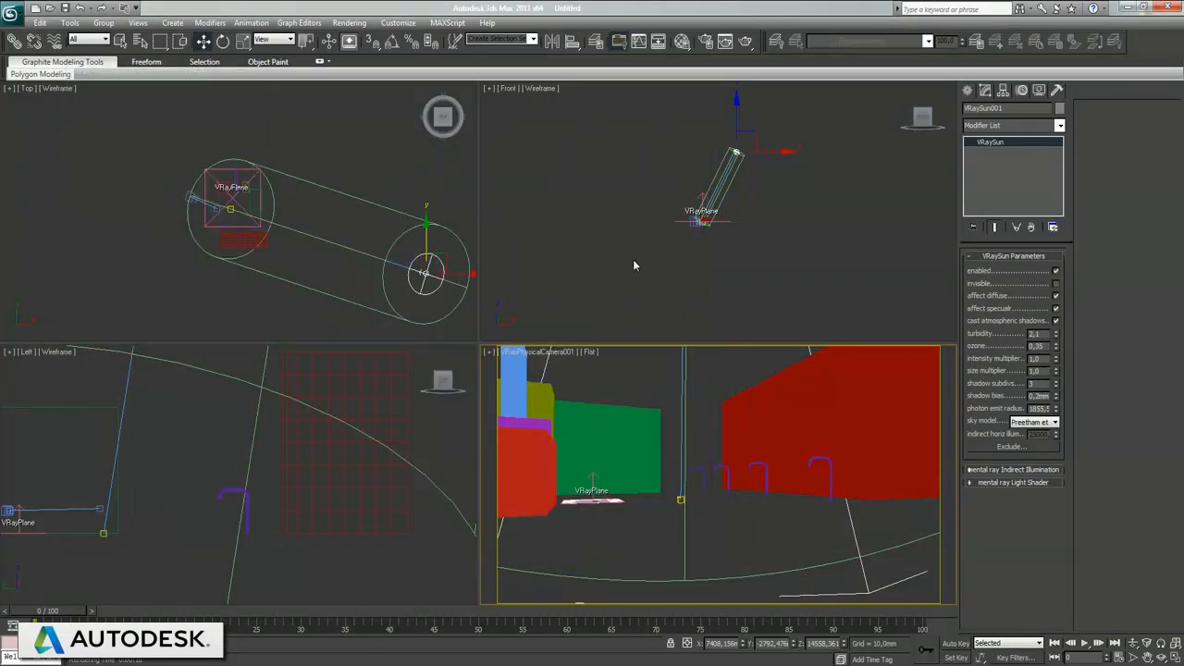
Step: Move VRaySun001 outward and lower in the Front view, to about X 11928 mm and Z 10674 mm, and render the camera view
left_click(319, 318)
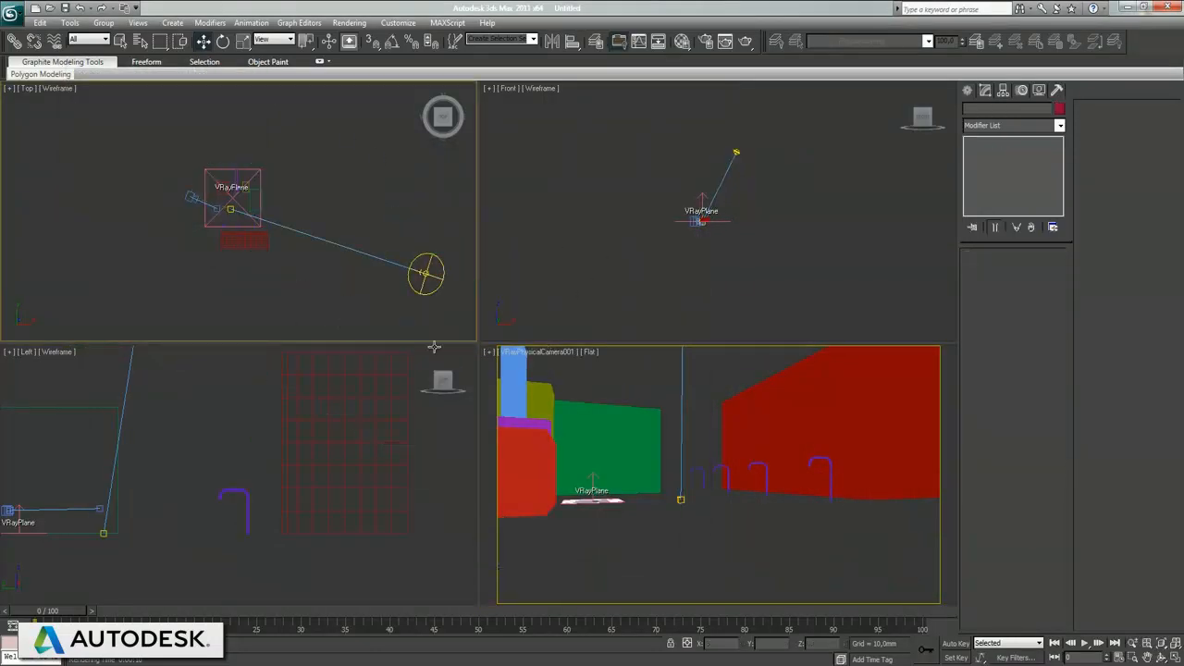
right_click(789, 427)
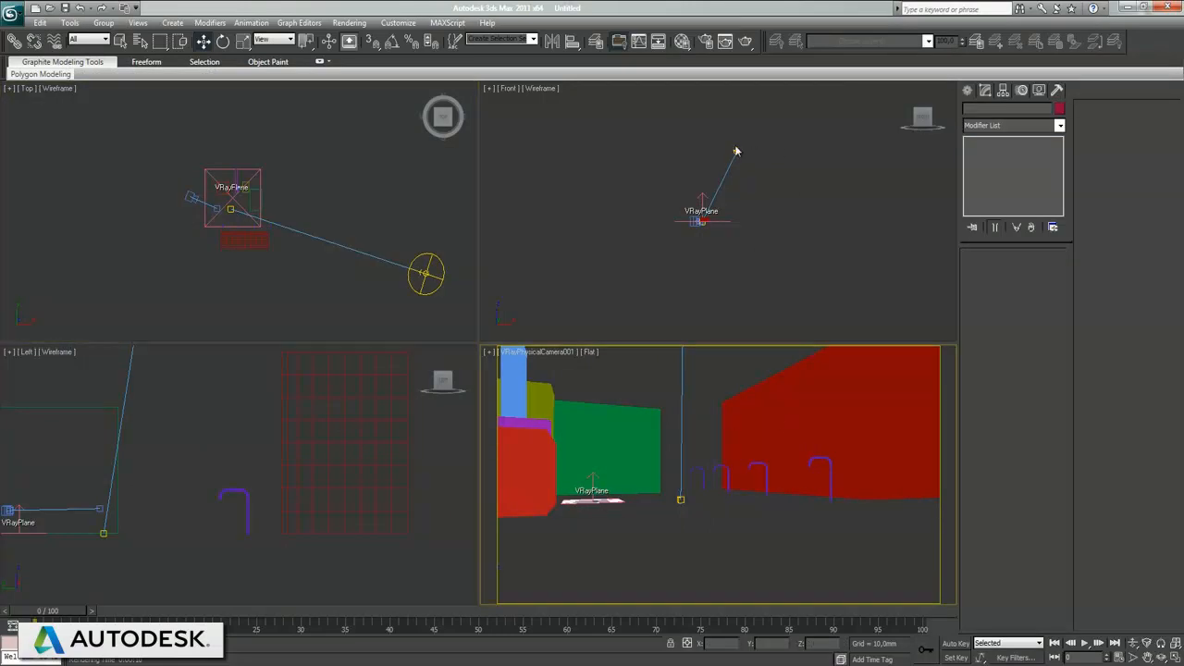
left_click(736, 152)
mouse_move(768, 153)
left_mouse_down()
mouse_move(793, 152)
mouse_move(759, 118)
mouse_move(762, 132)
left_mouse_up()
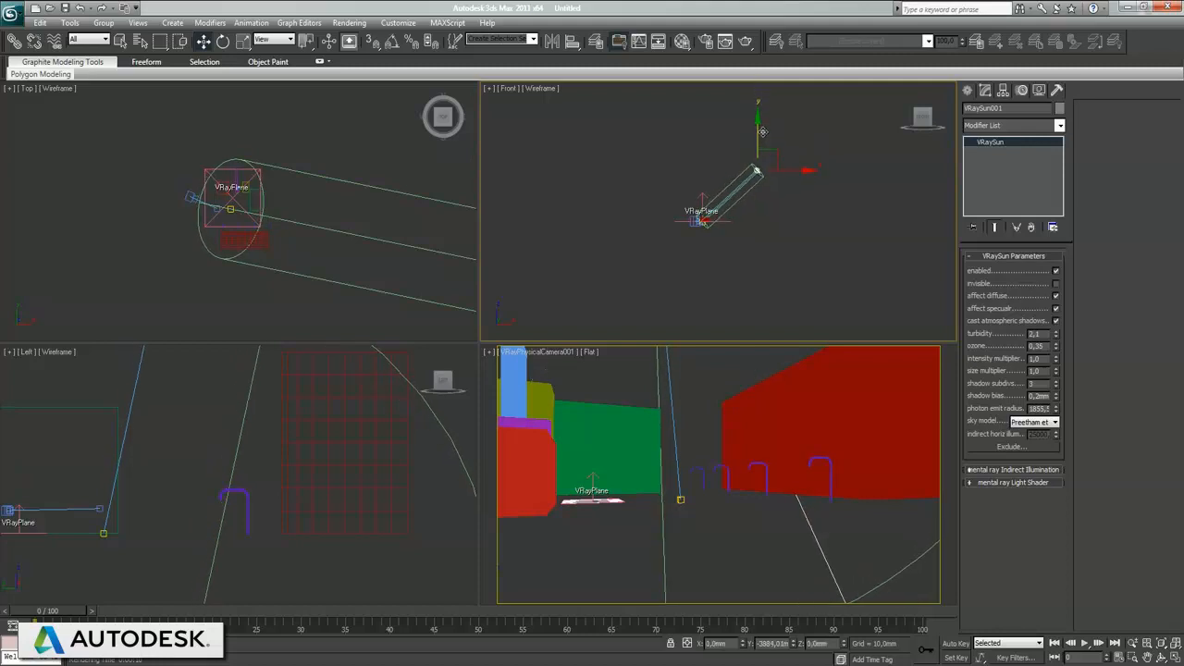
left_click(737, 472)
key("shift+q")
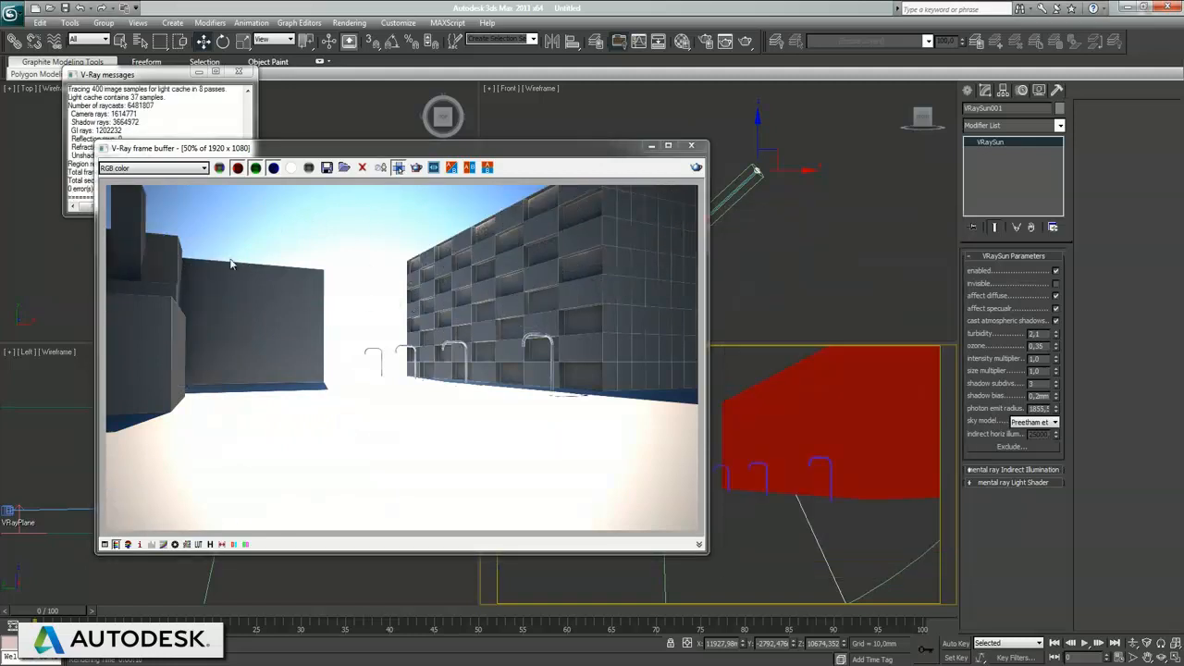
left_click(696, 147)
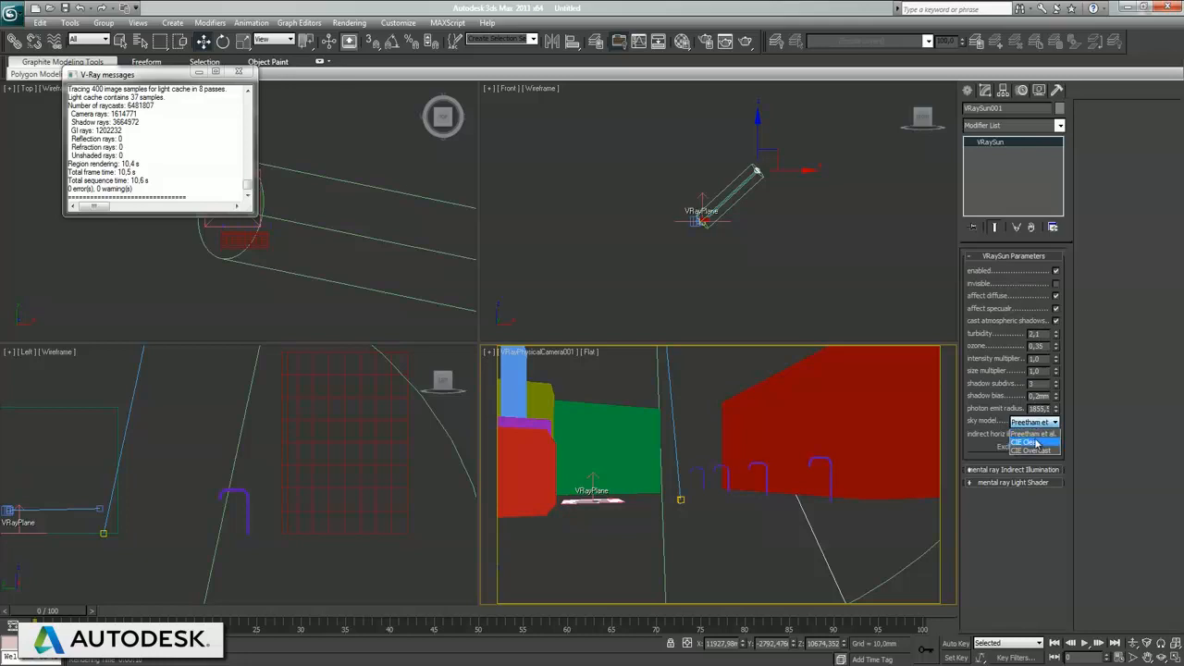
Step: Test-render the CIE Clear and CIE Overcast sky models, trying turbidity 3.0 and 5.0 with the overcast sky
key("F9")
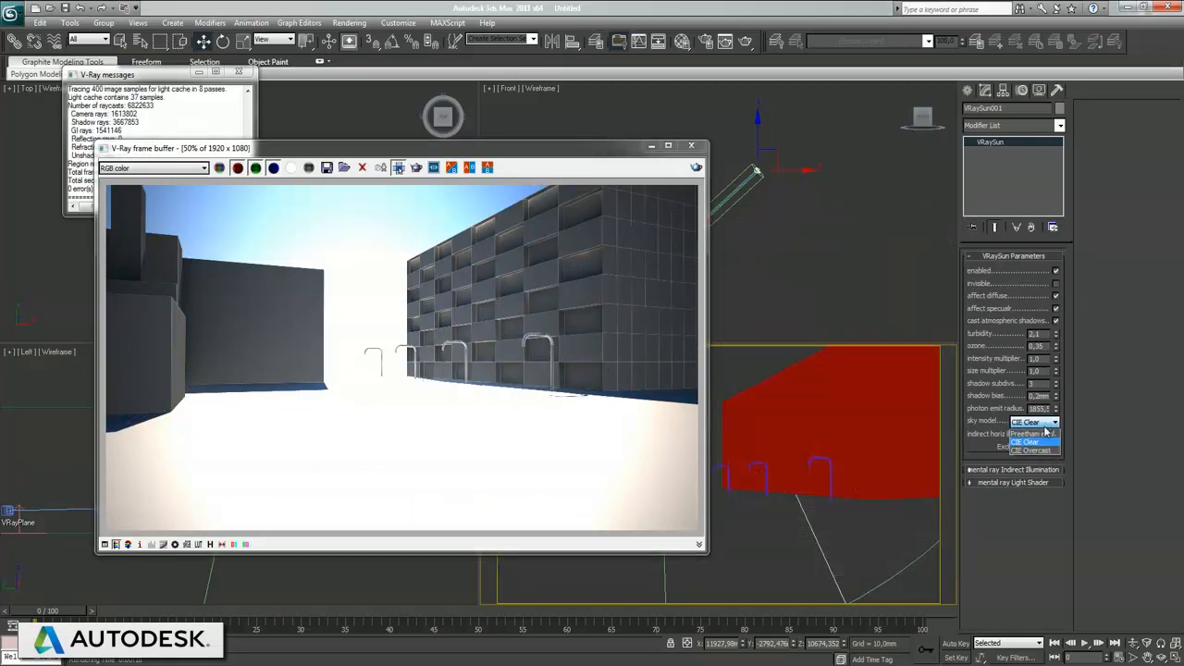
key("shift+q")
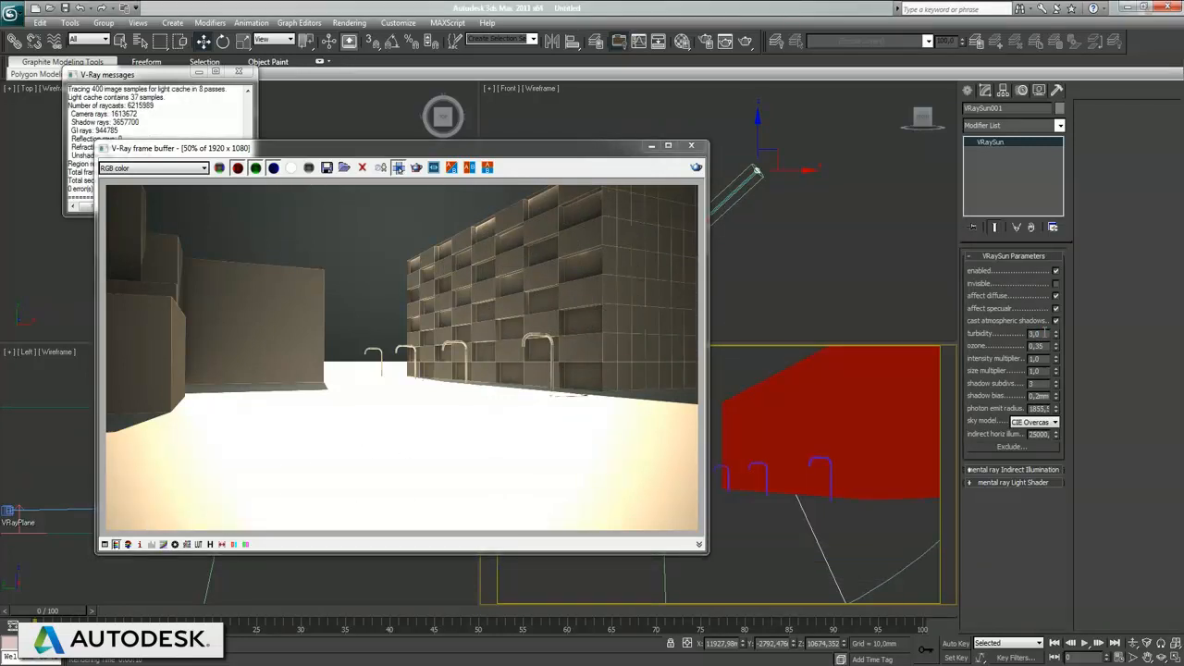
key("shift+q")
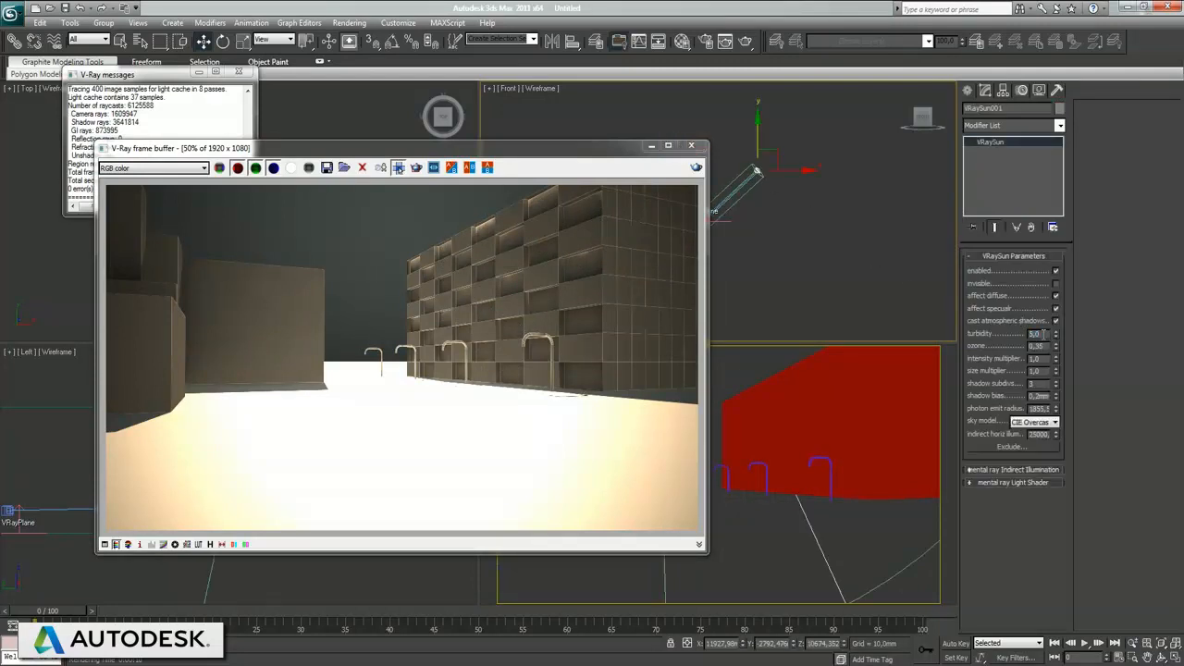
key("shift+q")
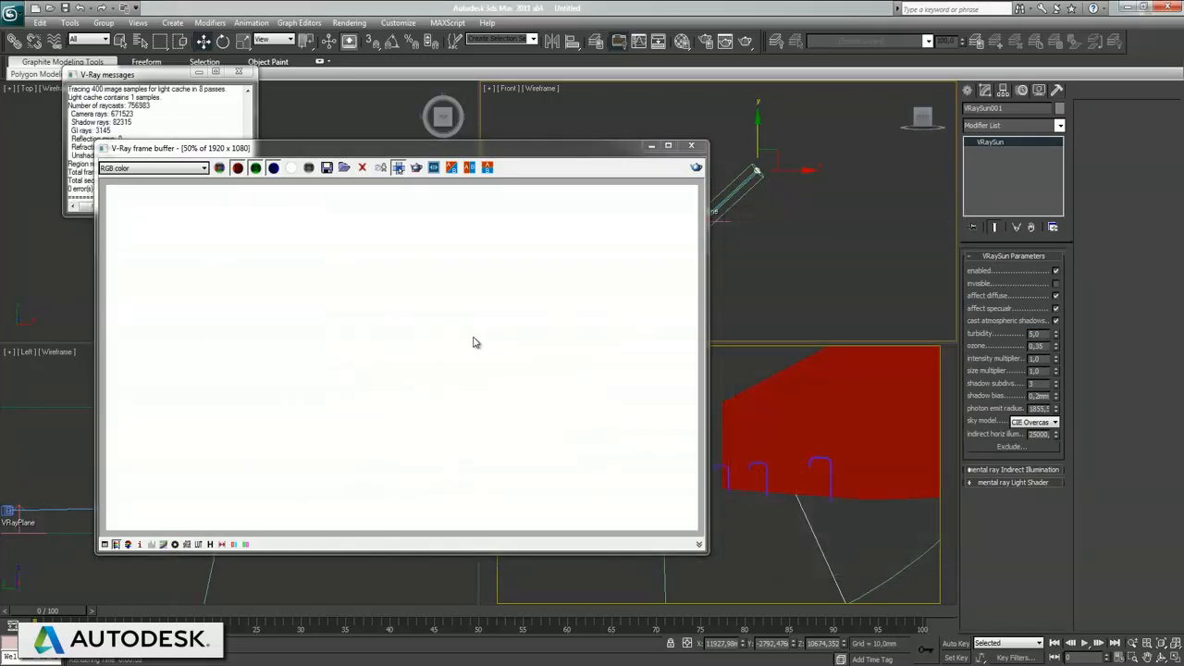
left_click(692, 148)
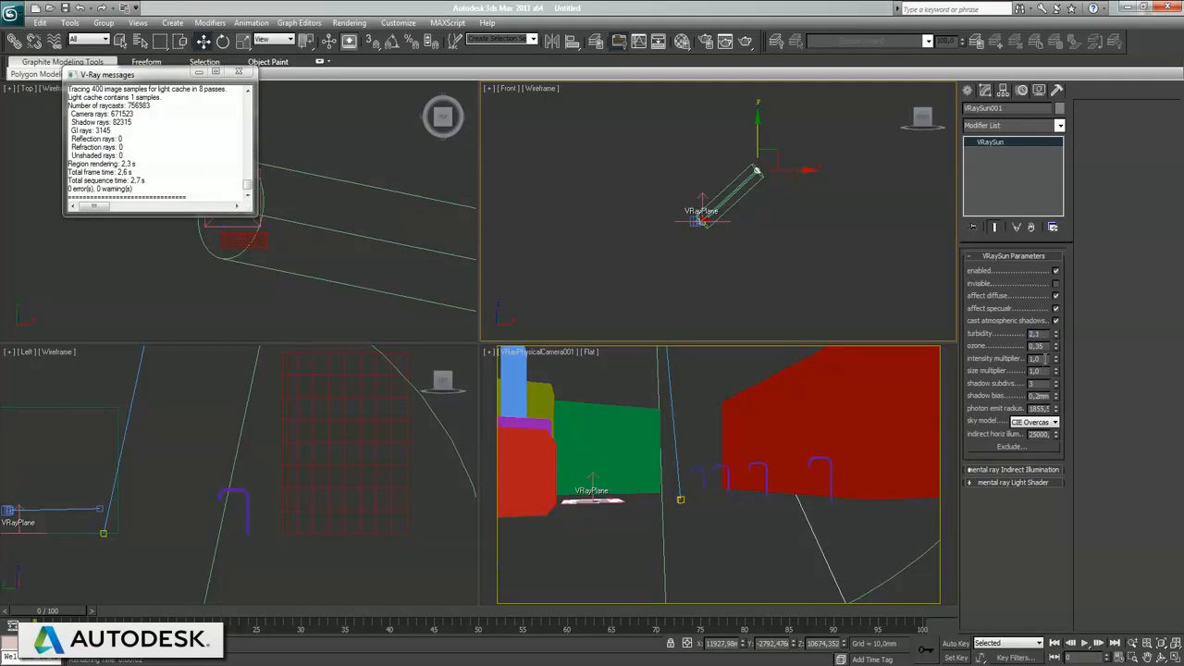
Step: Set the sun's turbidity to 2.1 and sky model to Preetham et al., render a test, deselect the sun and activate the camera view
left_click(240, 72)
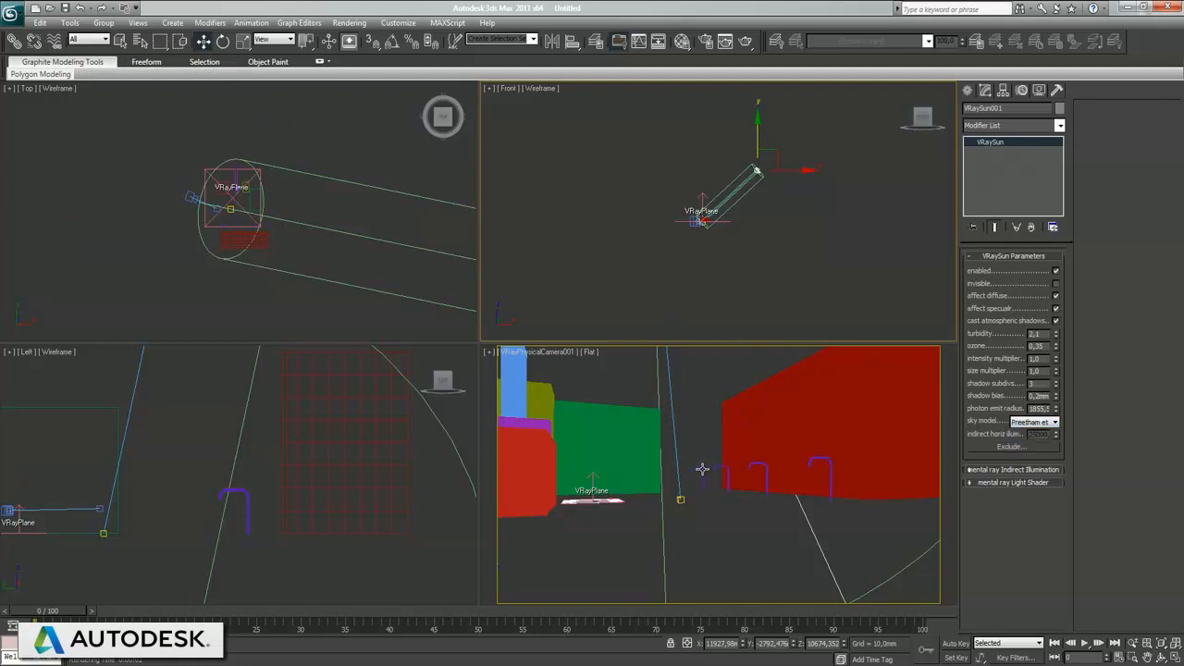
key("shift+q")
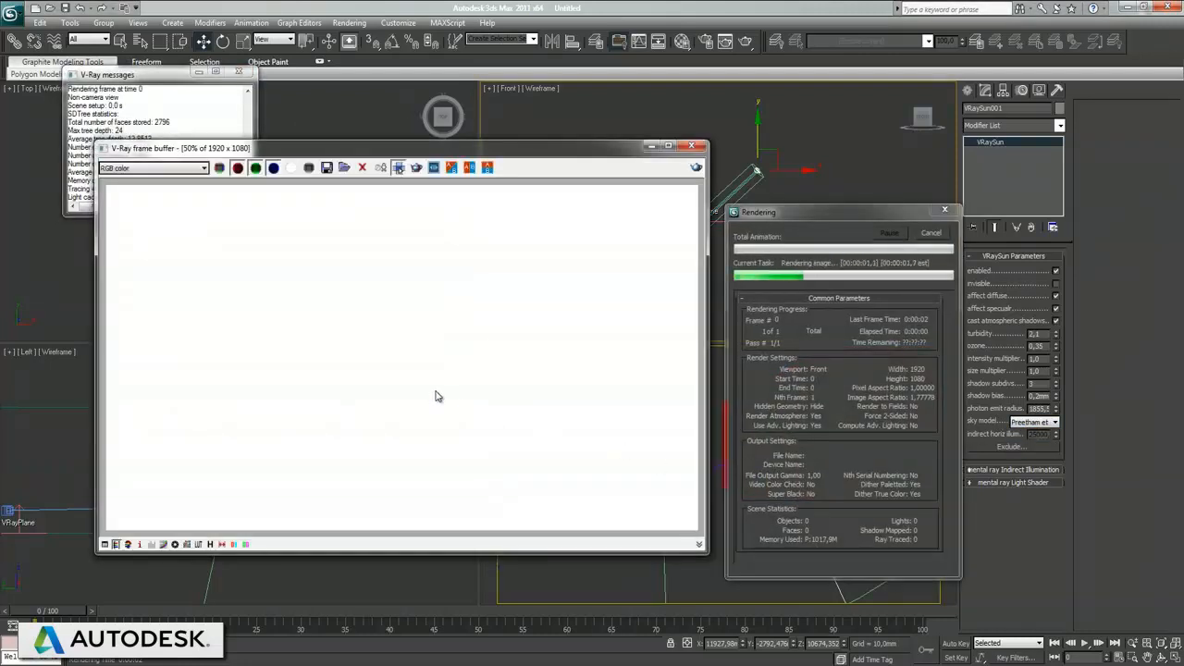
left_click(695, 147)
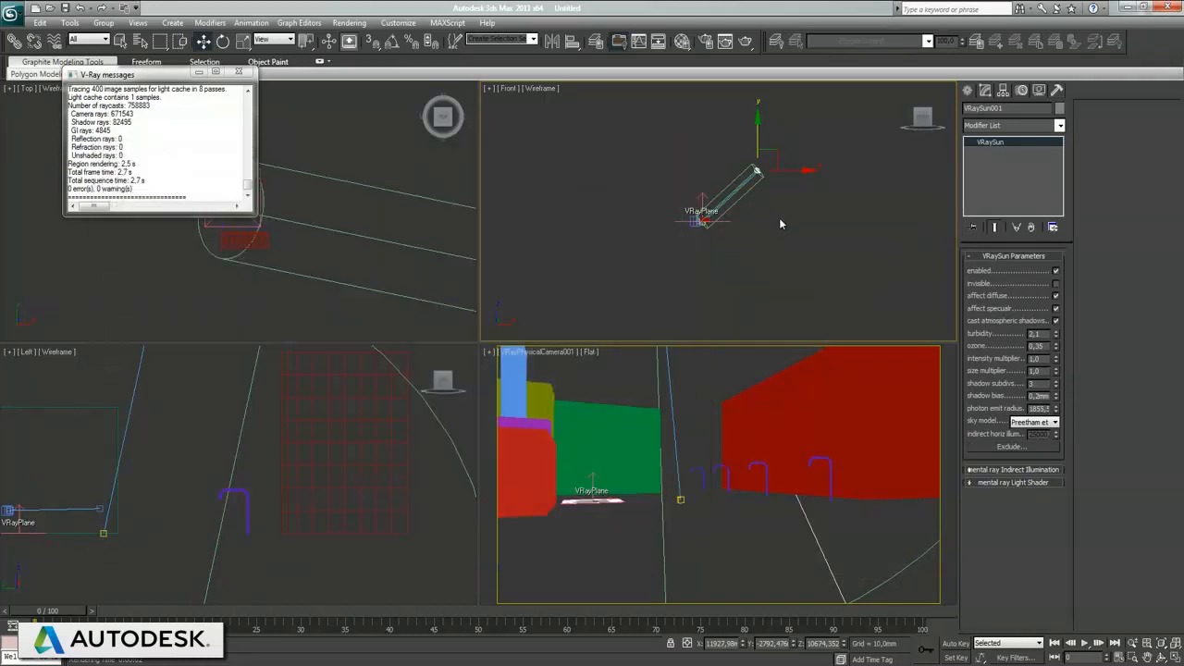
left_click(780, 227)
left_click(712, 545)
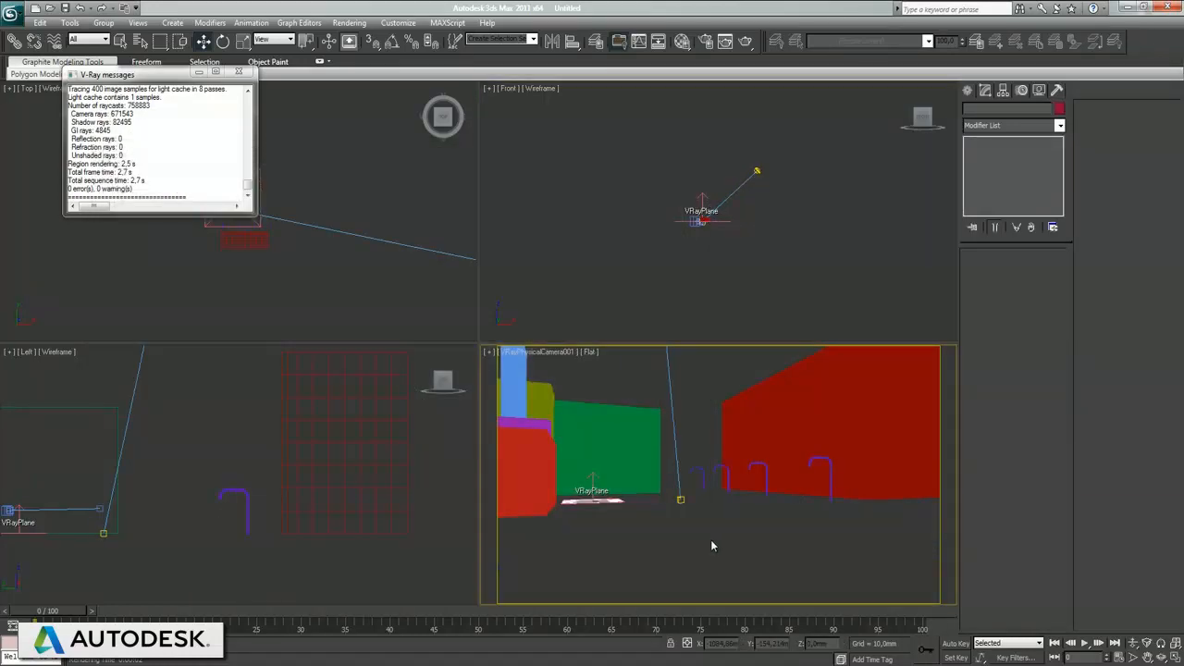
Step: Test-render the camera view, close the render and message windows, and shade the camera view as Smooth + Highlights
key("shift+q")
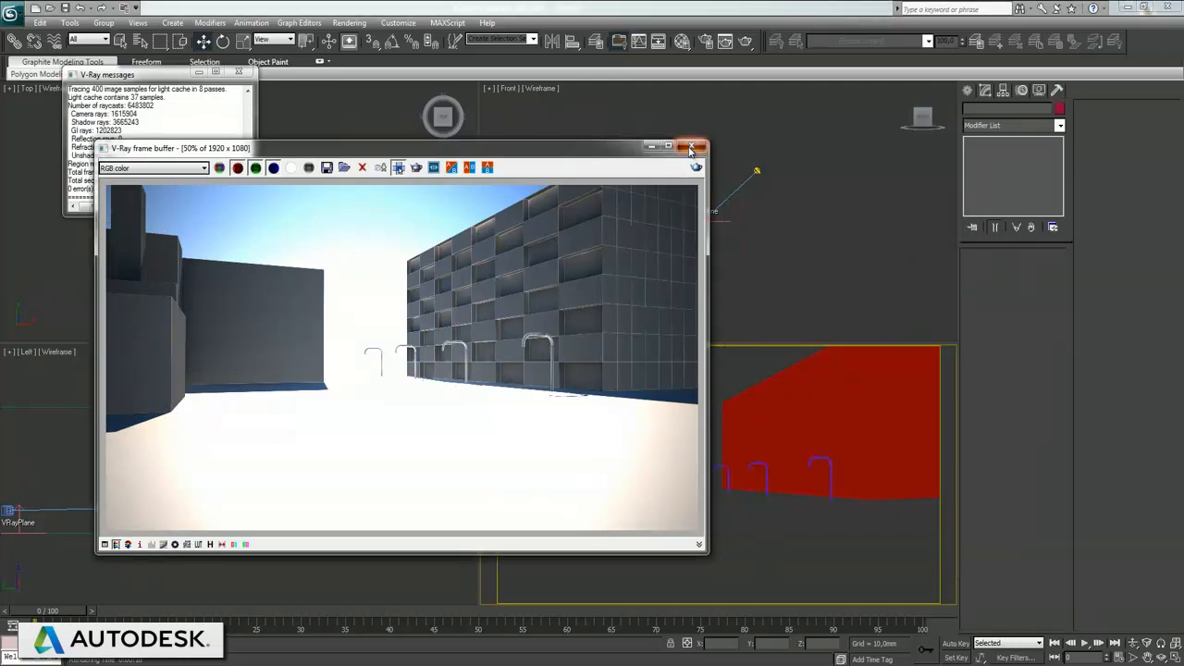
left_click(690, 145)
left_click(588, 355)
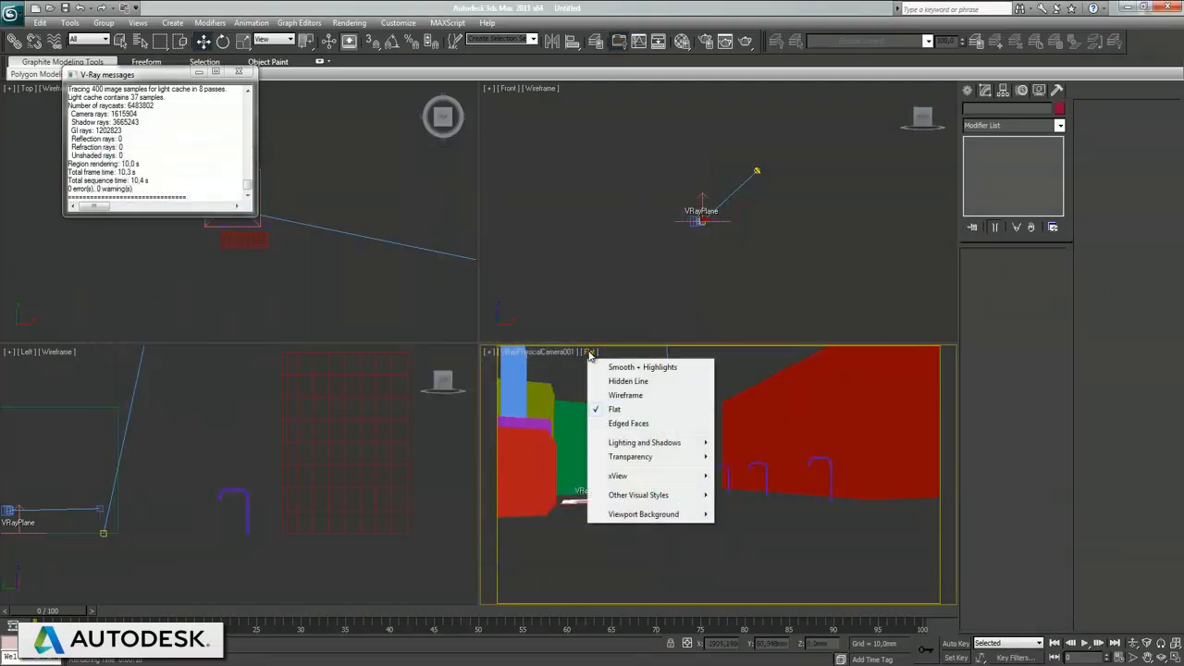
left_click(608, 366)
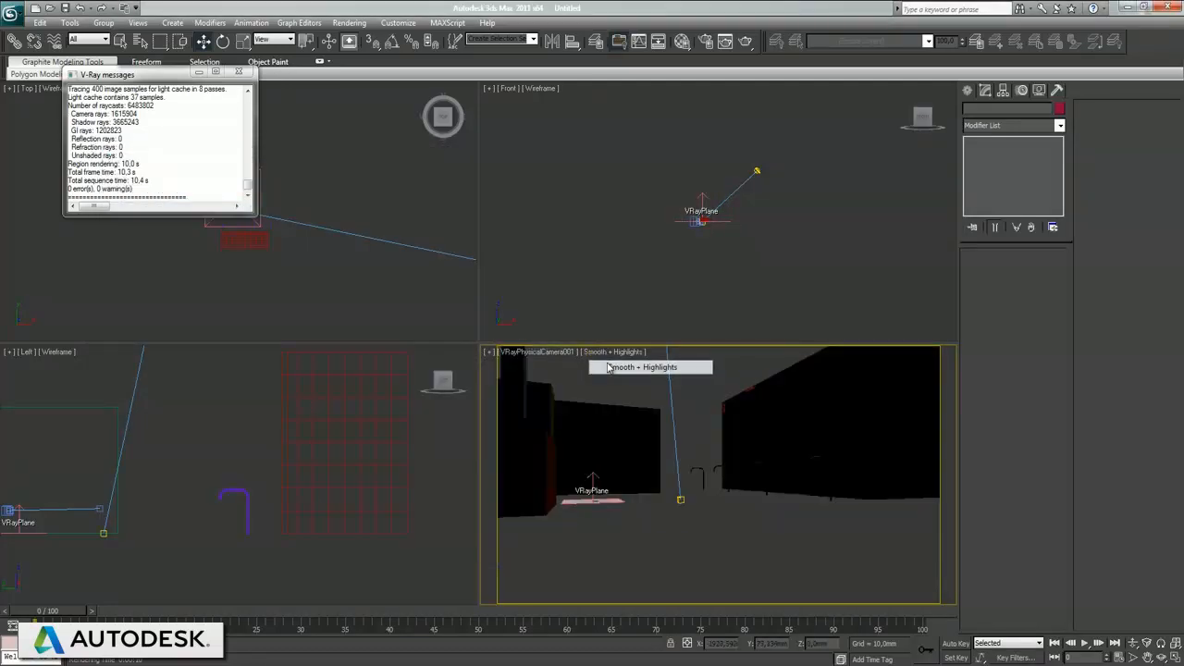
left_click(237, 72)
Step: Move VRaySun001 closer to the buildings in the Top view, to about X 7024 mm and Y -1704 mm, and test-render the camera view
left_click(342, 196)
scroll(358, 196, "down", 3)
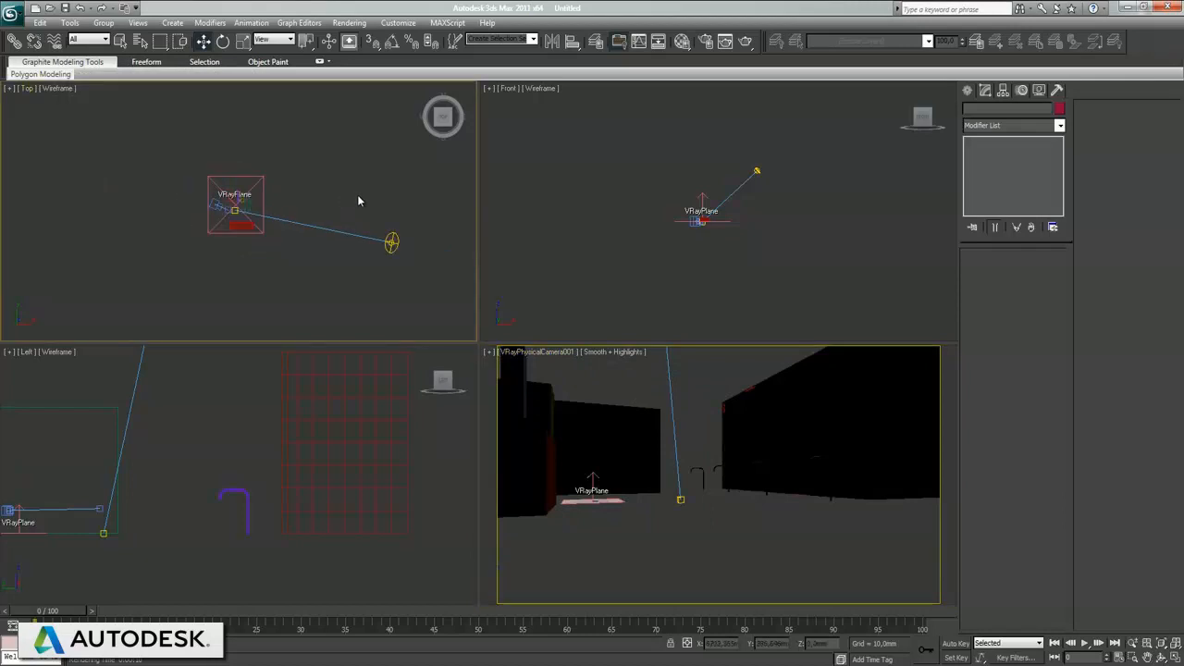
left_click(391, 243)
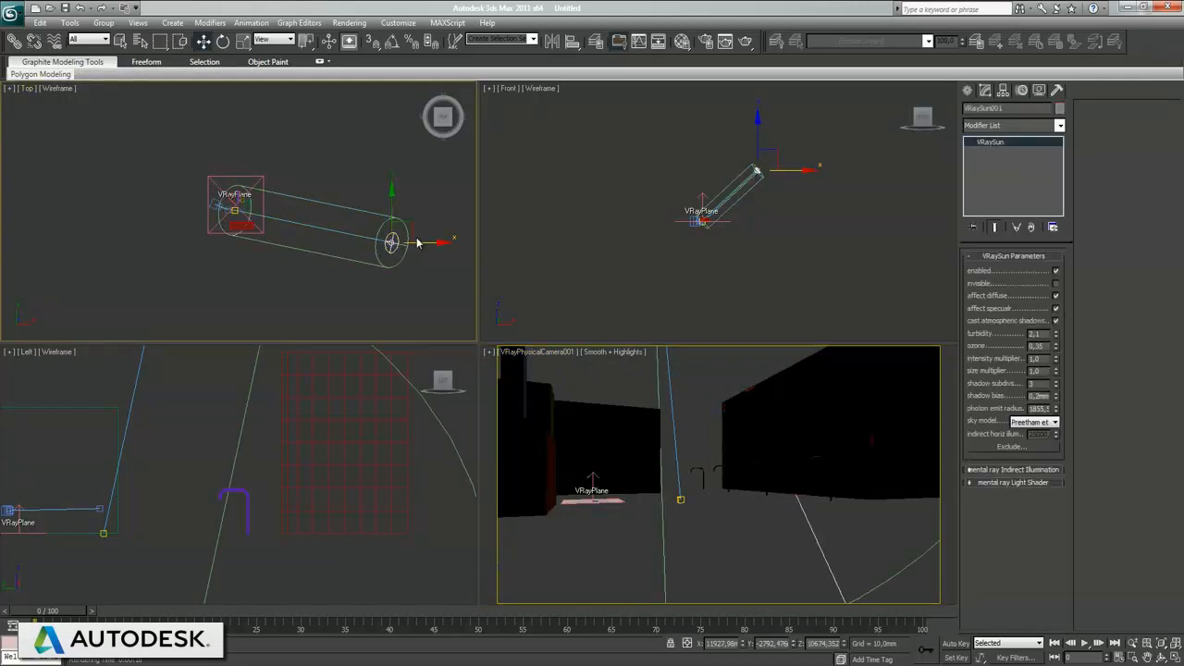
left_click_drag(409, 225, 338, 252)
left_click_drag(238, 232, 346, 211)
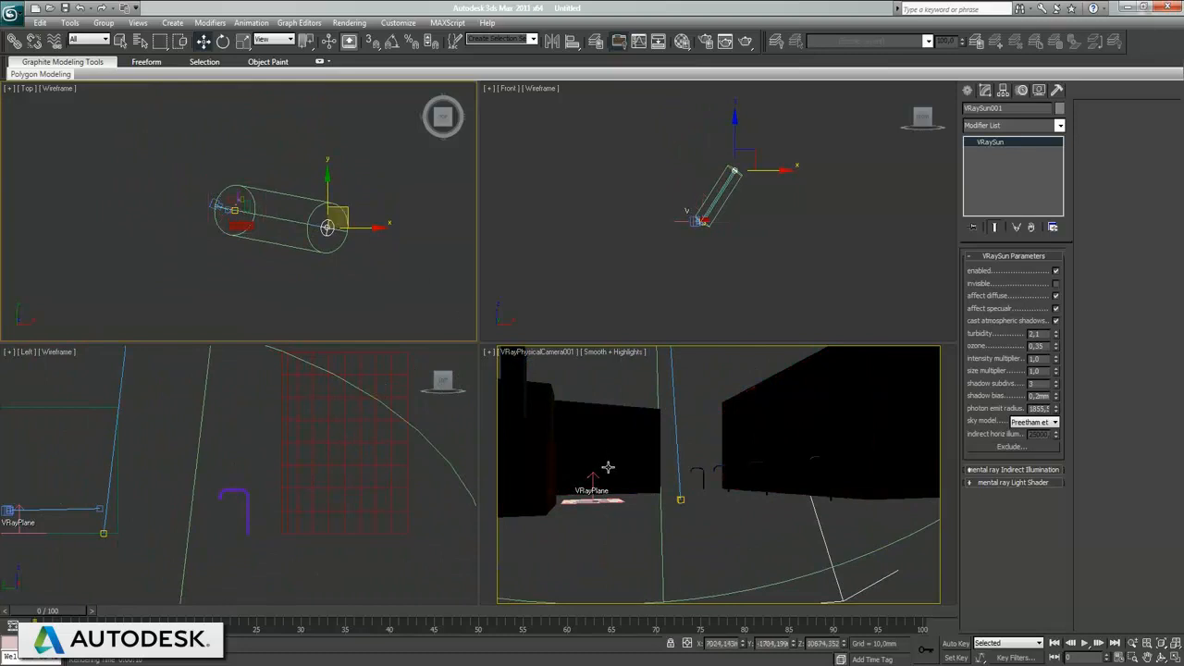
key("shift+q")
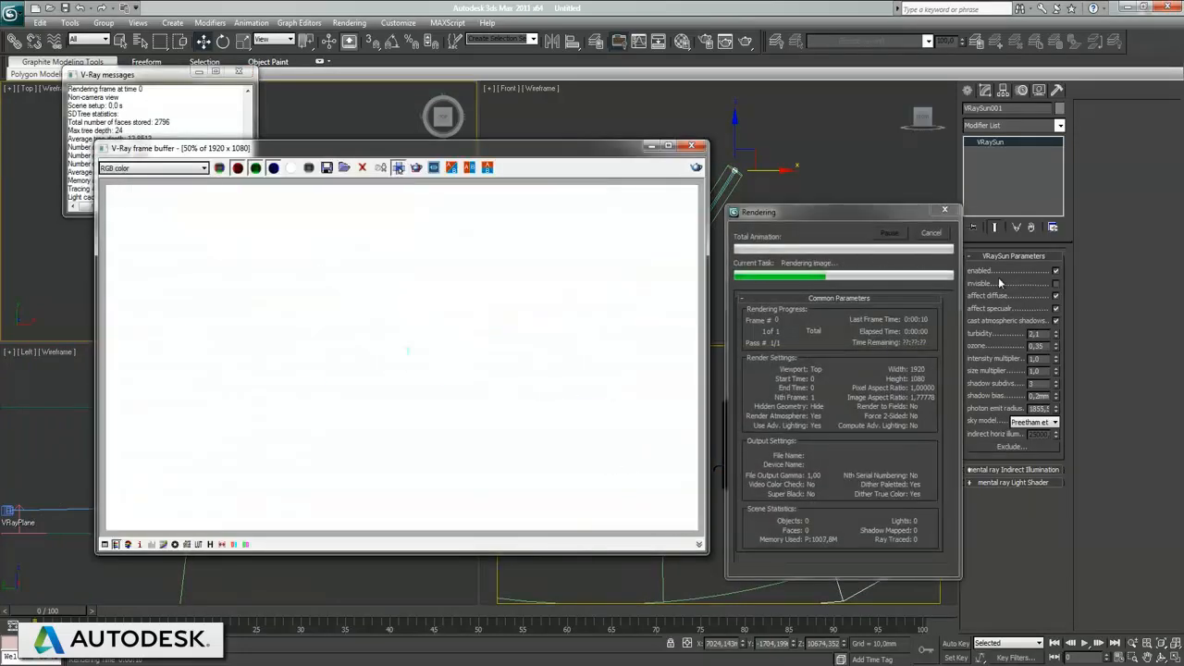
left_click(931, 234)
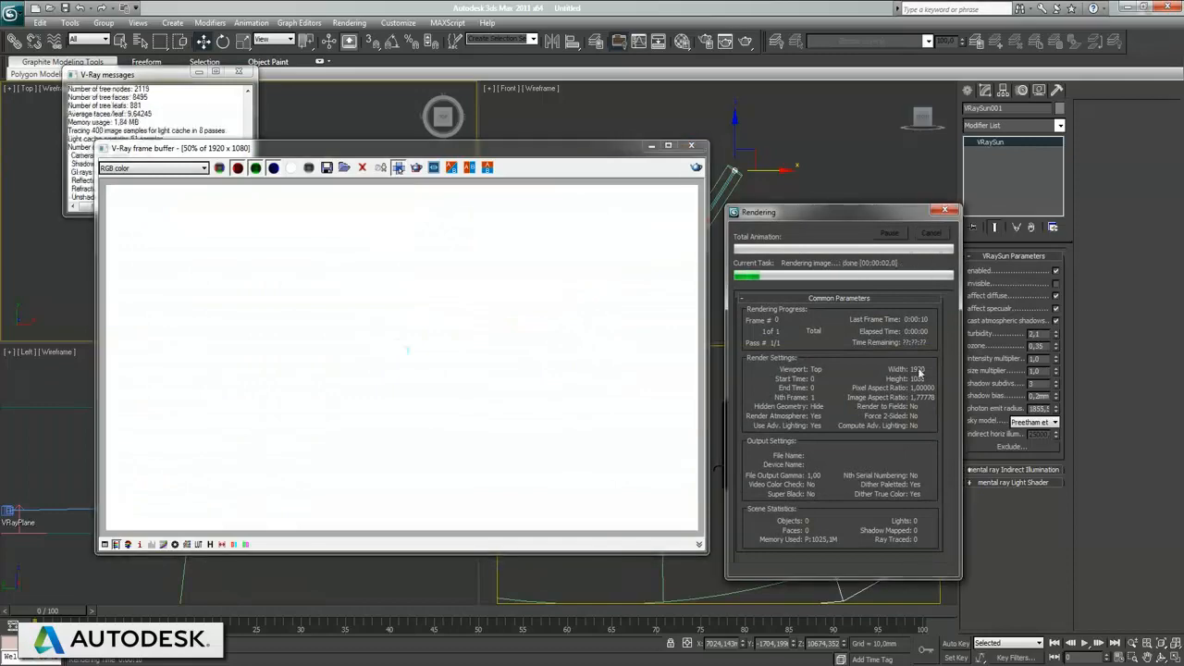
key("shift+q")
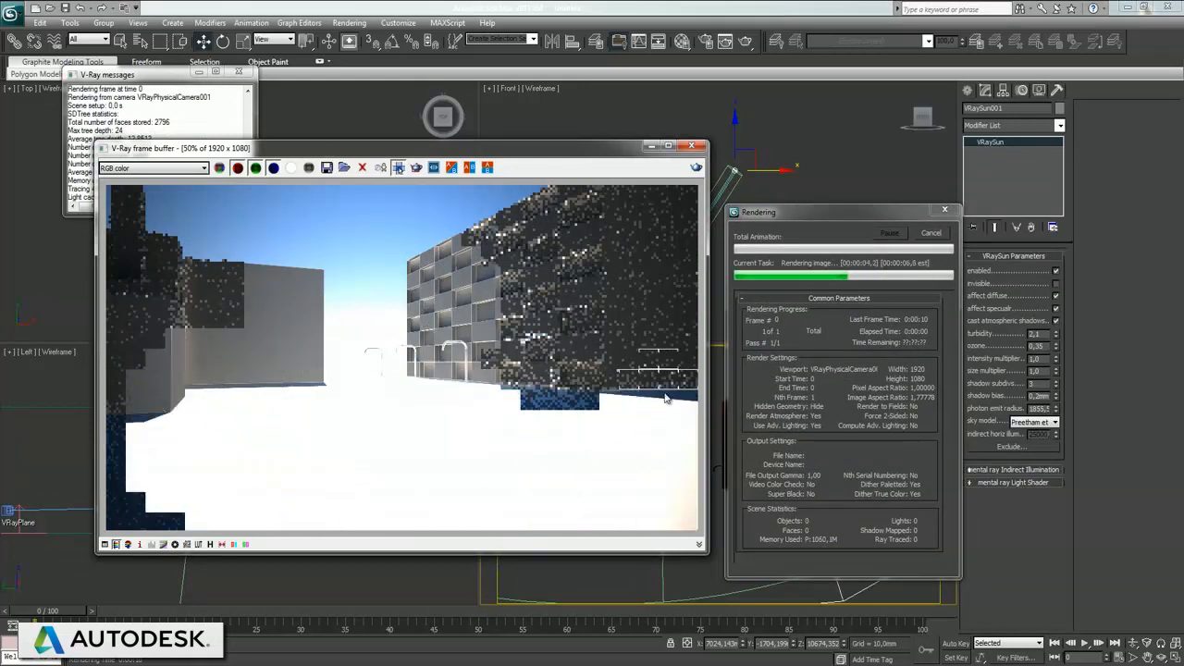
left_click(930, 232)
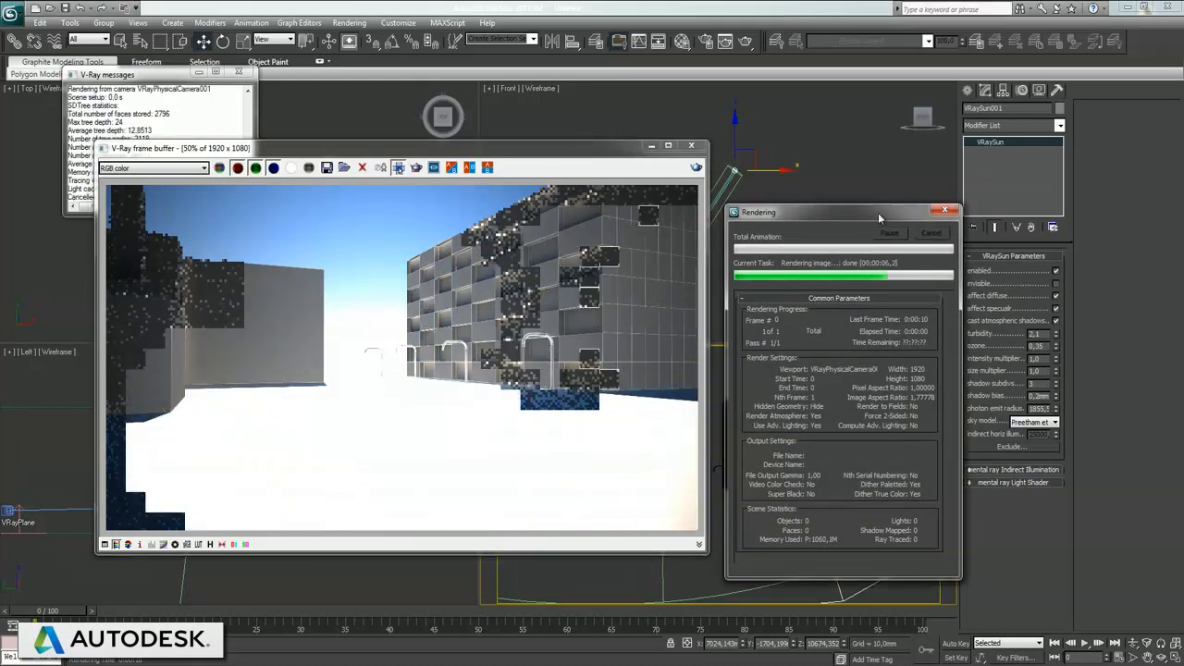
Step: Move the sun outward and lower in the Front view, to about X 13007 mm and Z 9194 mm, and test-render the camera view
left_click(759, 155)
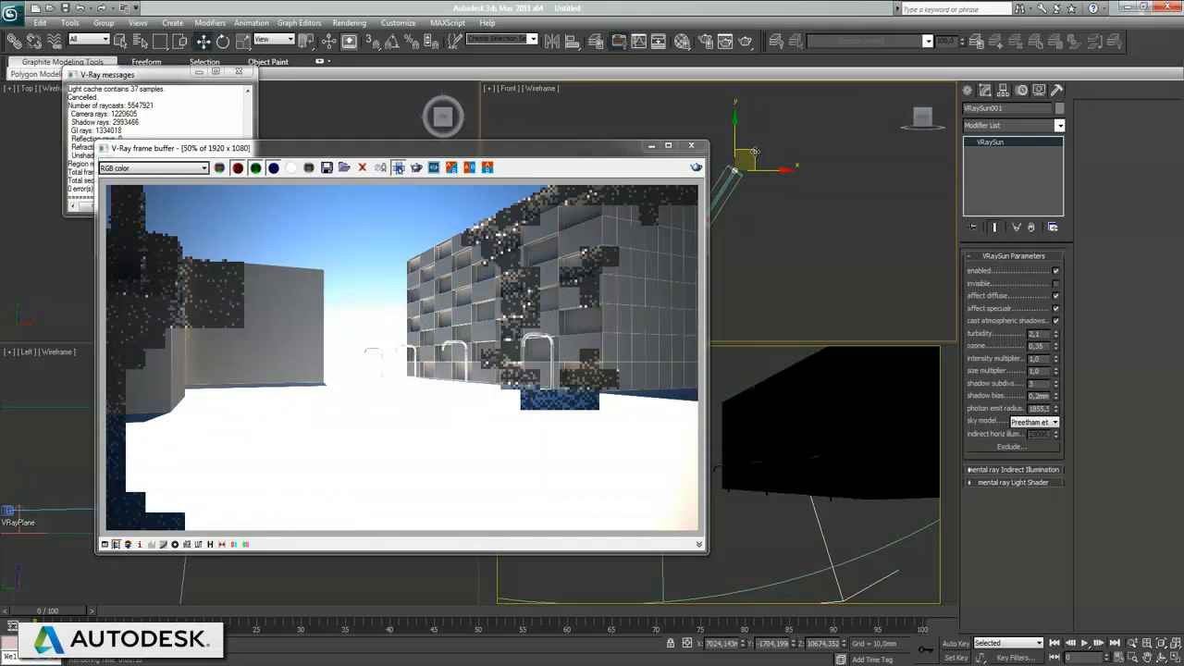
left_click_drag(754, 151, 781, 159)
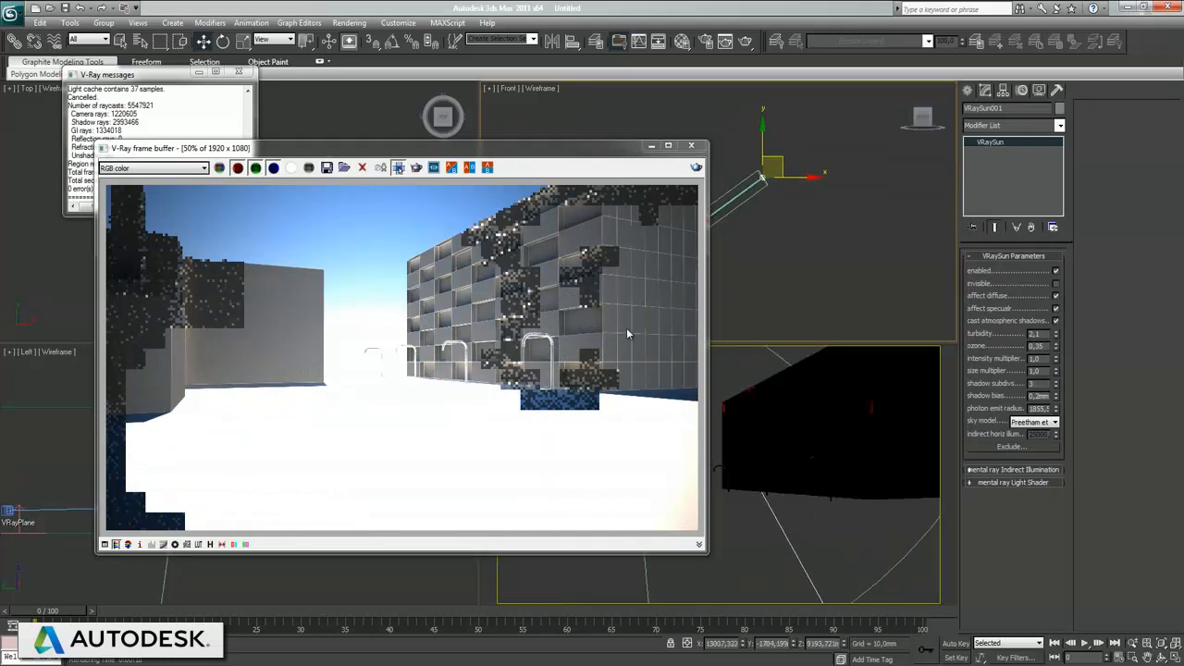
key("shift+q")
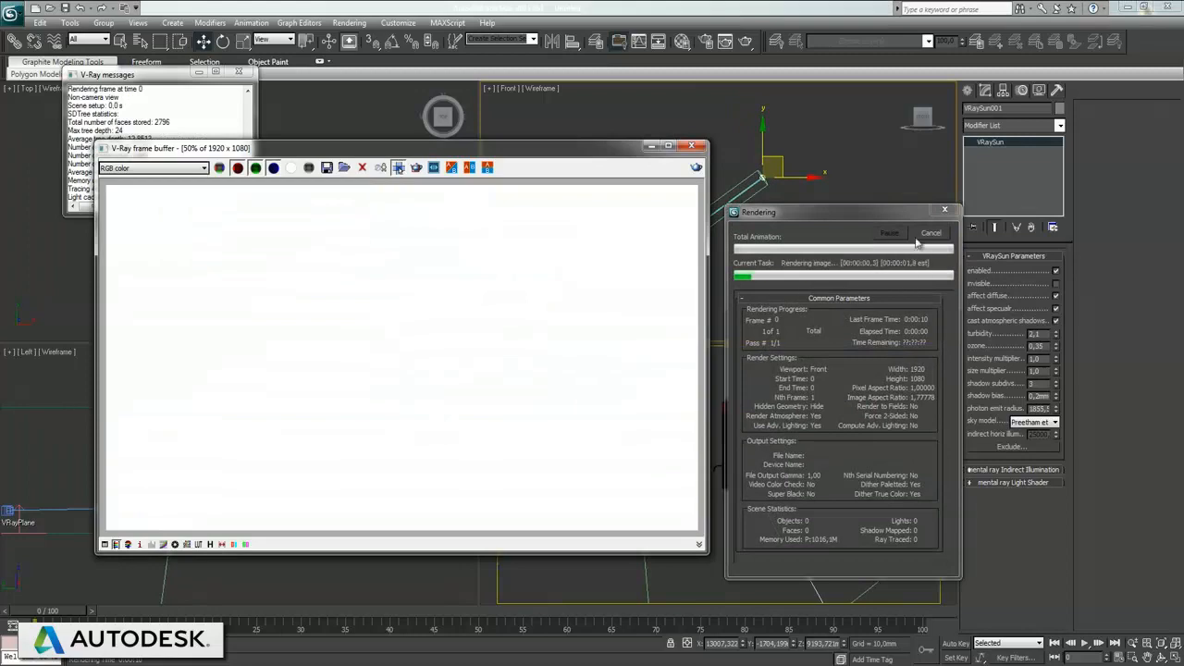
left_click(931, 234)
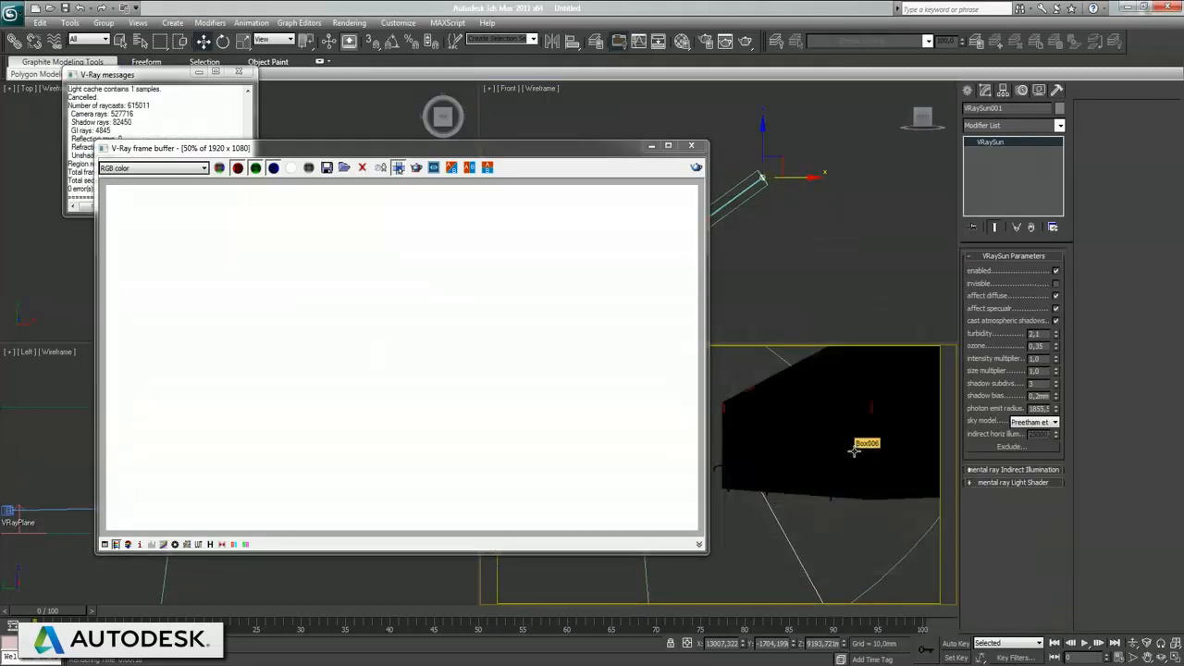
right_click(853, 450)
key("shift+q")
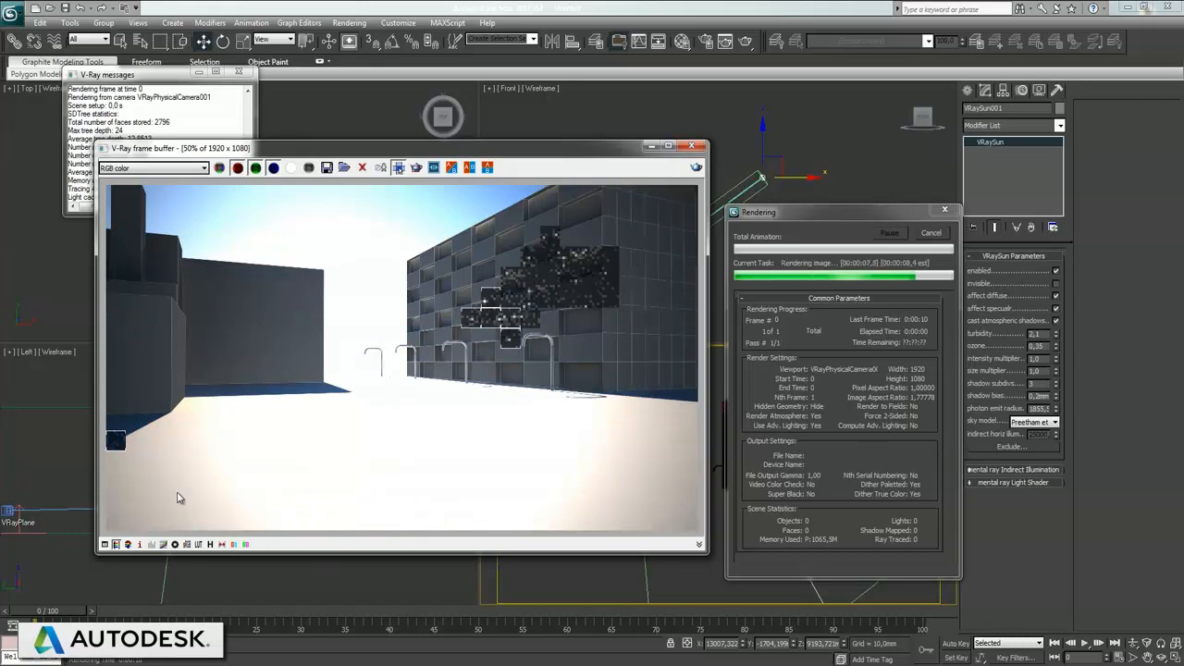
left_click(239, 72)
left_click(691, 146)
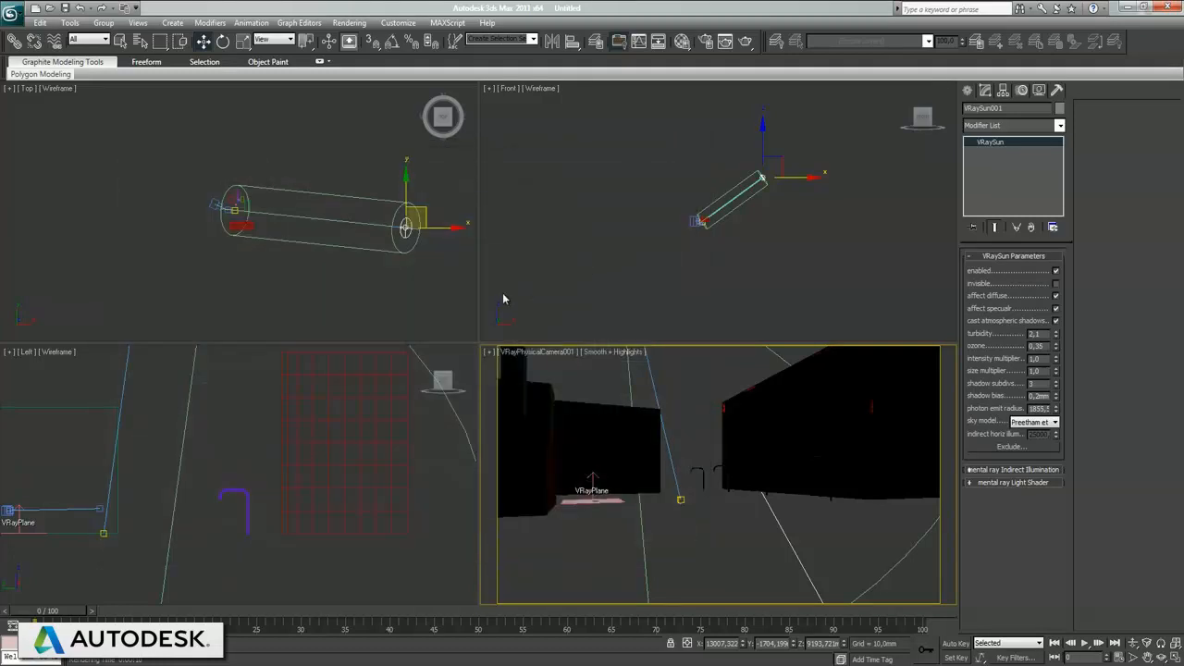
Step: Turn on Auto Key and, at frame 25, move VRaySun001 in the Top view to about X -1768 mm and Y -8758 mm
left_click(330, 274)
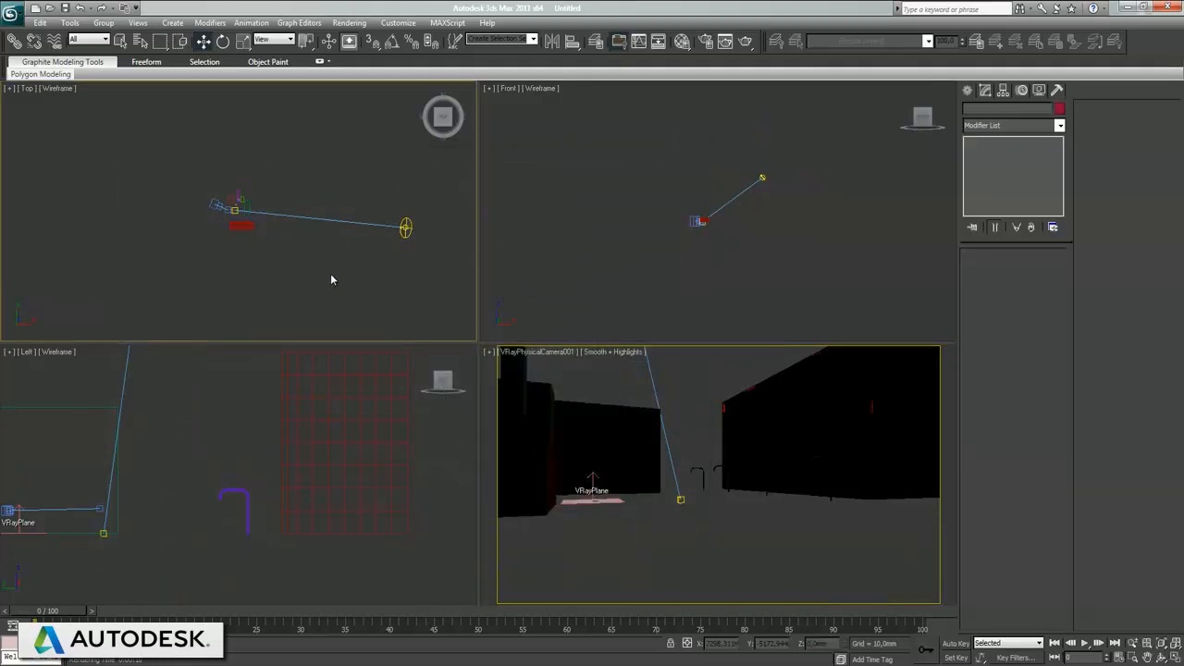
left_click(850, 529)
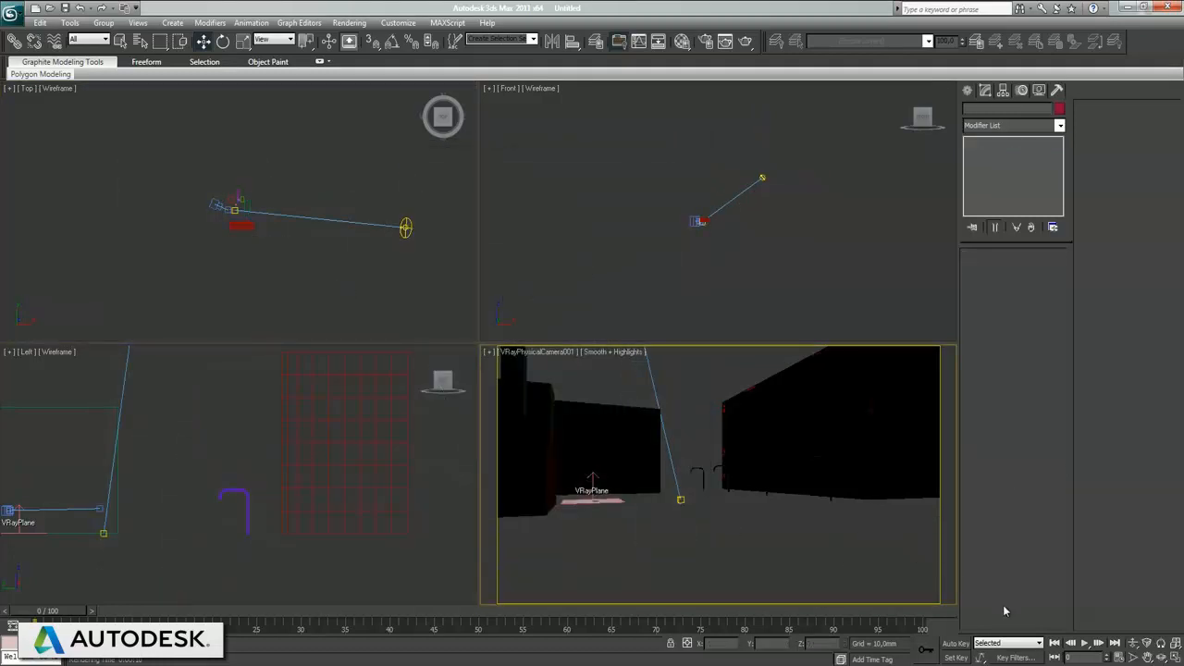
left_click(953, 643)
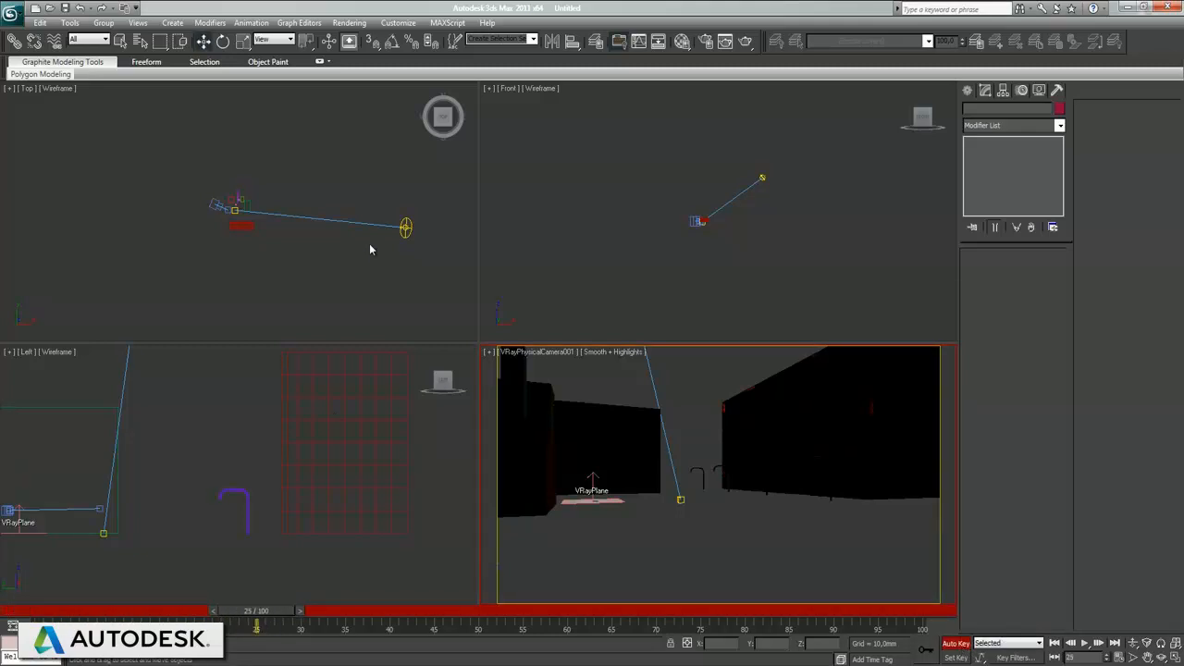
left_click(370, 196)
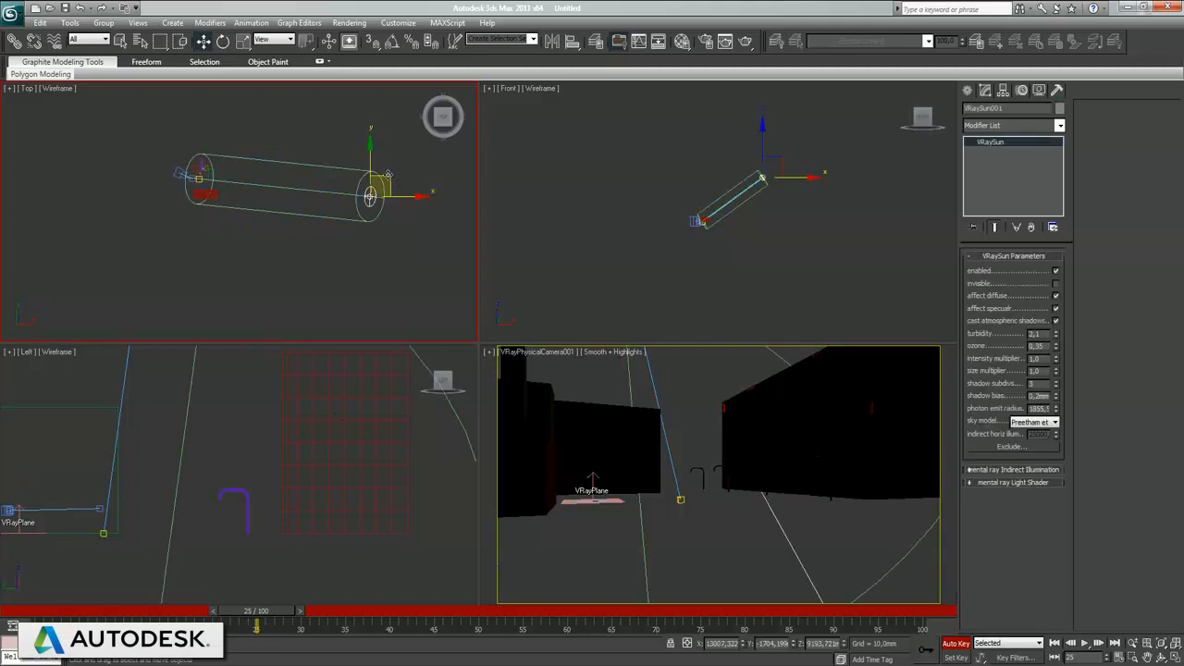
left_click_drag(387, 174, 211, 316)
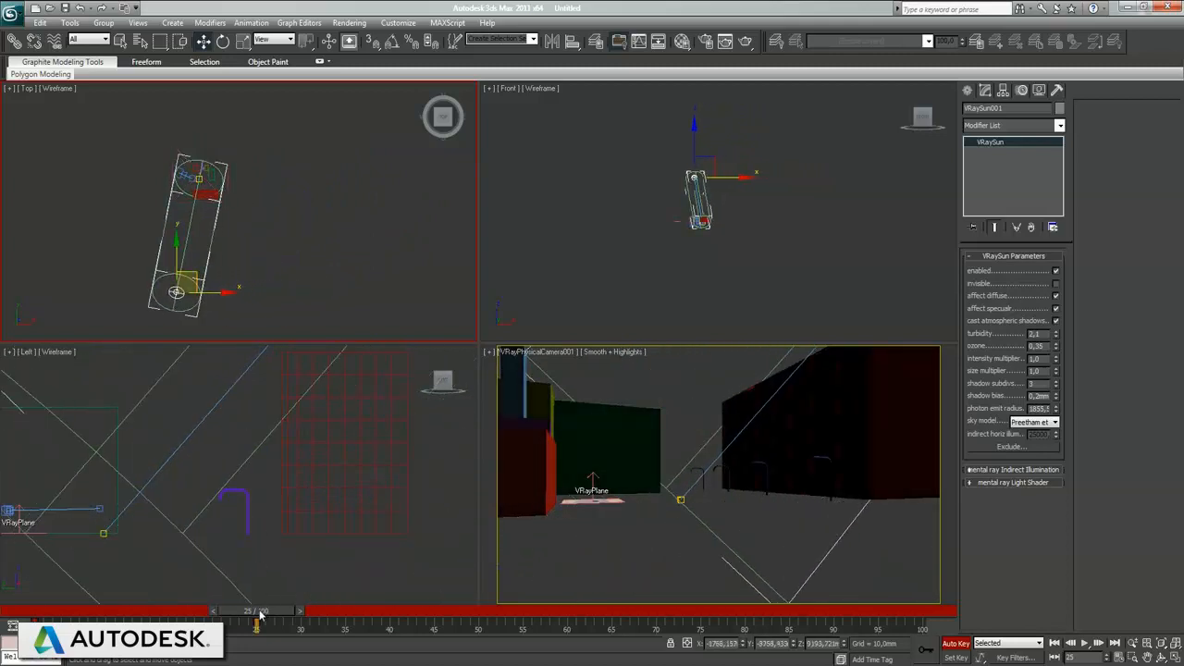
Step: Key the sun at frame 50 near X -12057 mm, Y -2865 mm, and at frame 75 on the opposite side of the buildings from frame 25
left_click_drag(260, 614, 386, 626)
key("w")
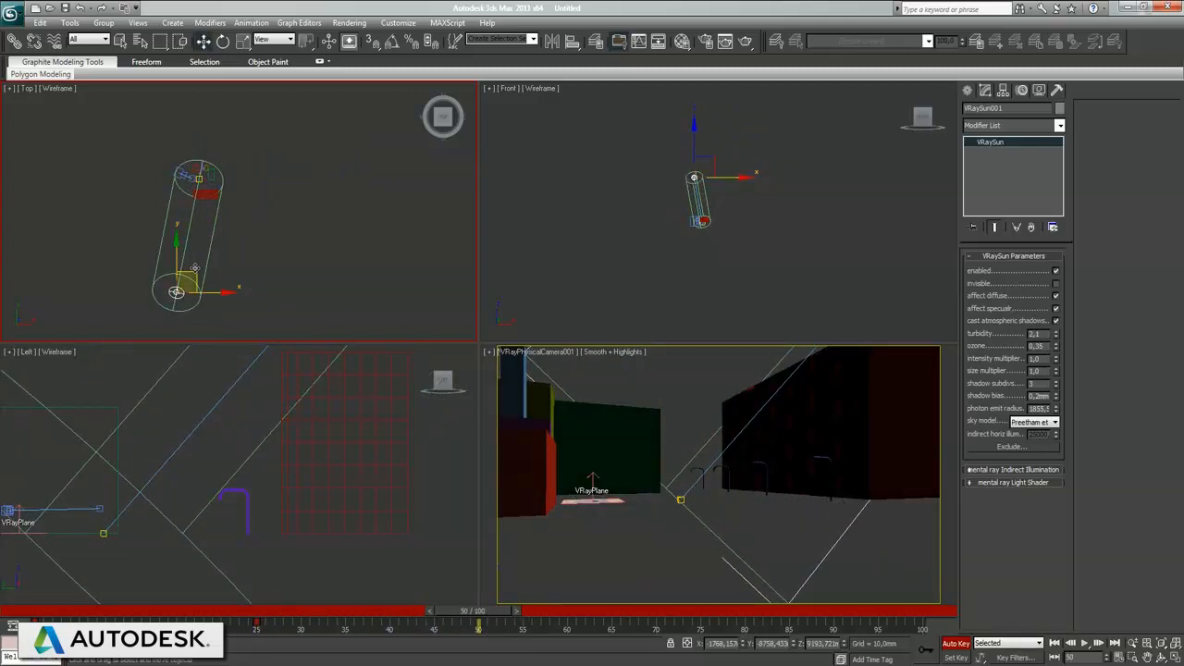
left_click_drag(194, 268, 51, 202)
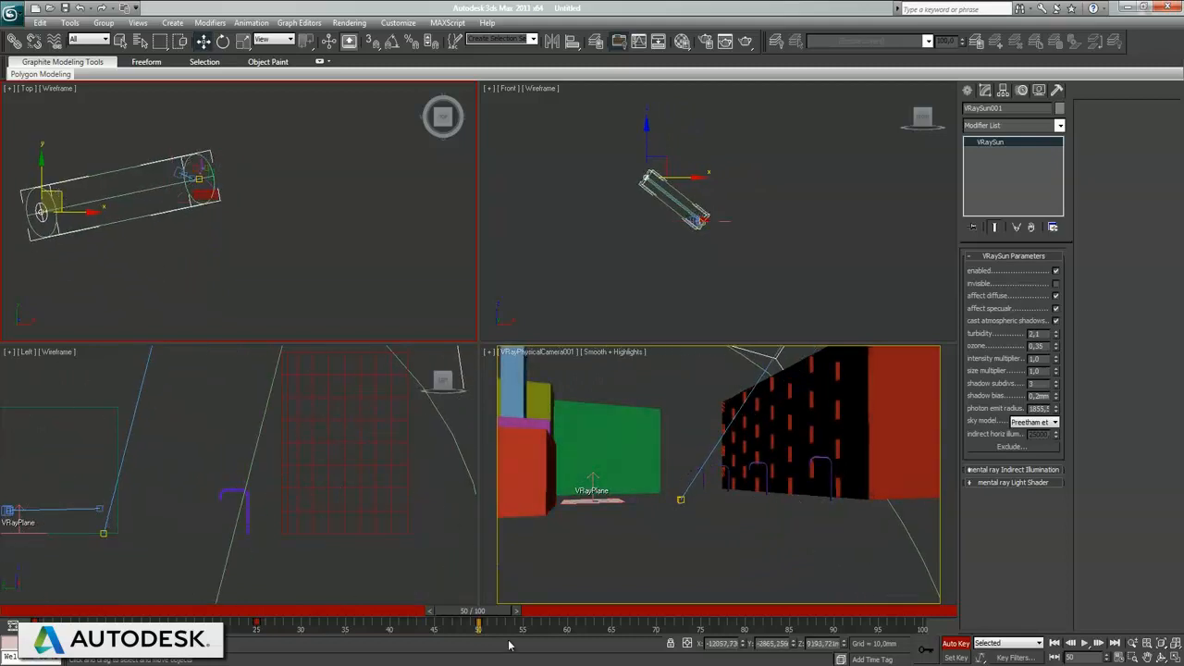
left_click_drag(490, 624, 701, 630)
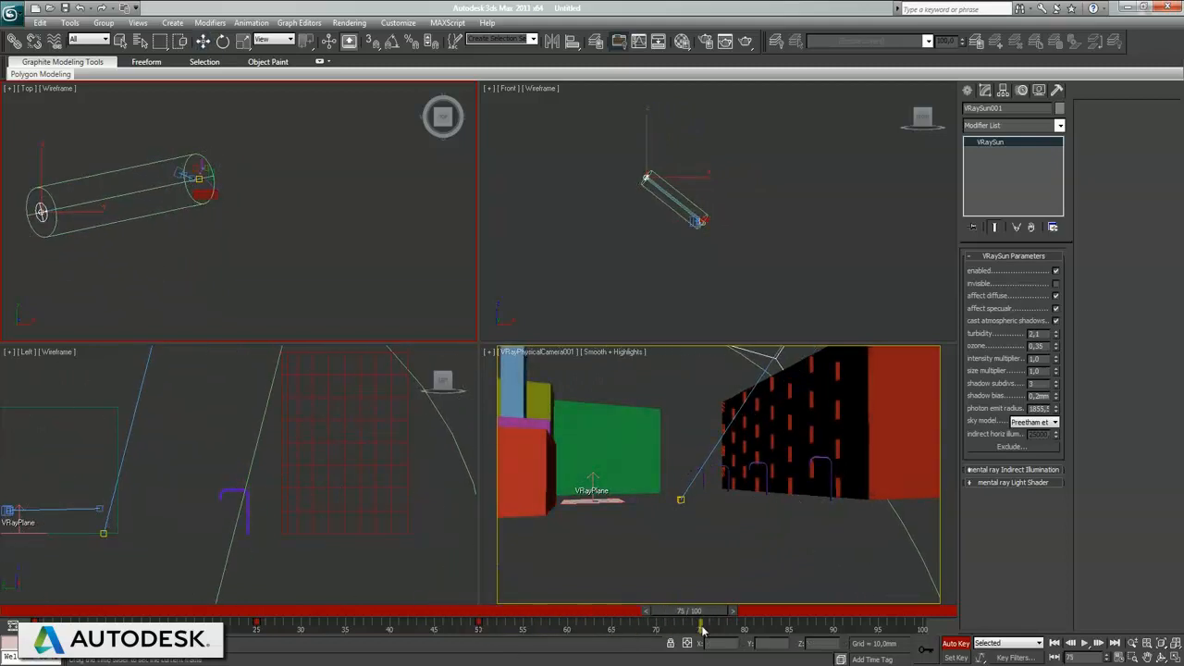
left_click_drag(59, 192, 246, 93)
Step: At frame 100, move the sun to about X 8747 mm, Y -5090 mm and lower it to Z 3727 mm, then turn off Auto Key
left_click_drag(703, 613, 826, 611)
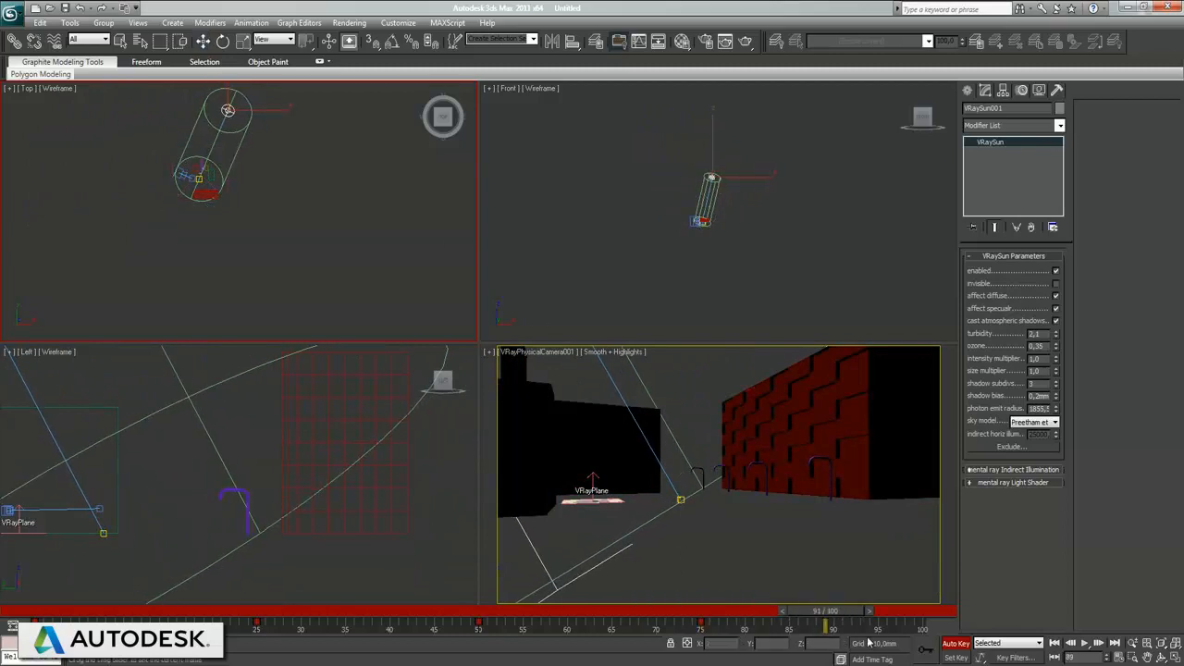
left_click_drag(246, 89, 332, 222)
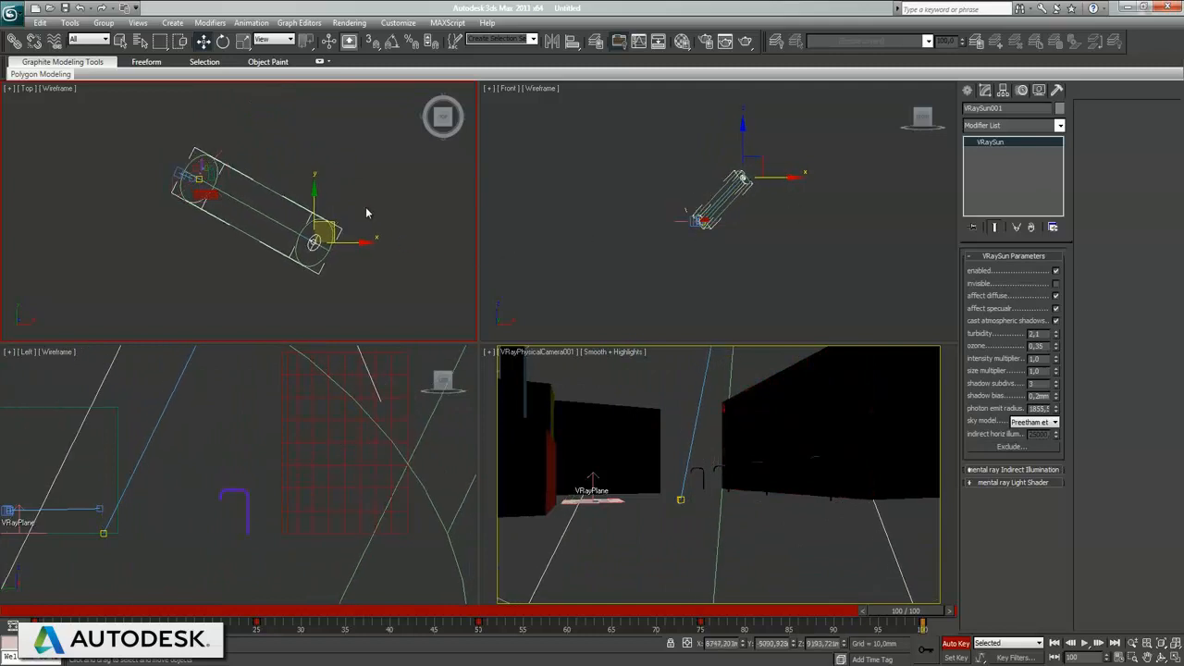
right_click(739, 239)
left_click_drag(746, 134, 750, 159)
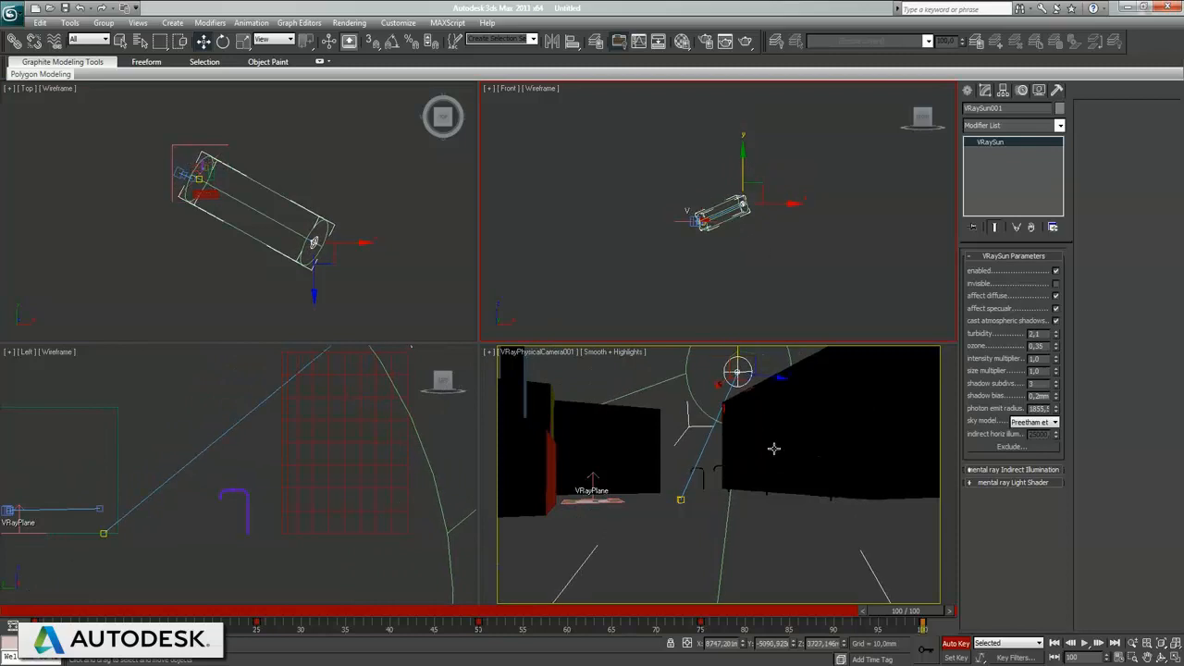
left_click(956, 644)
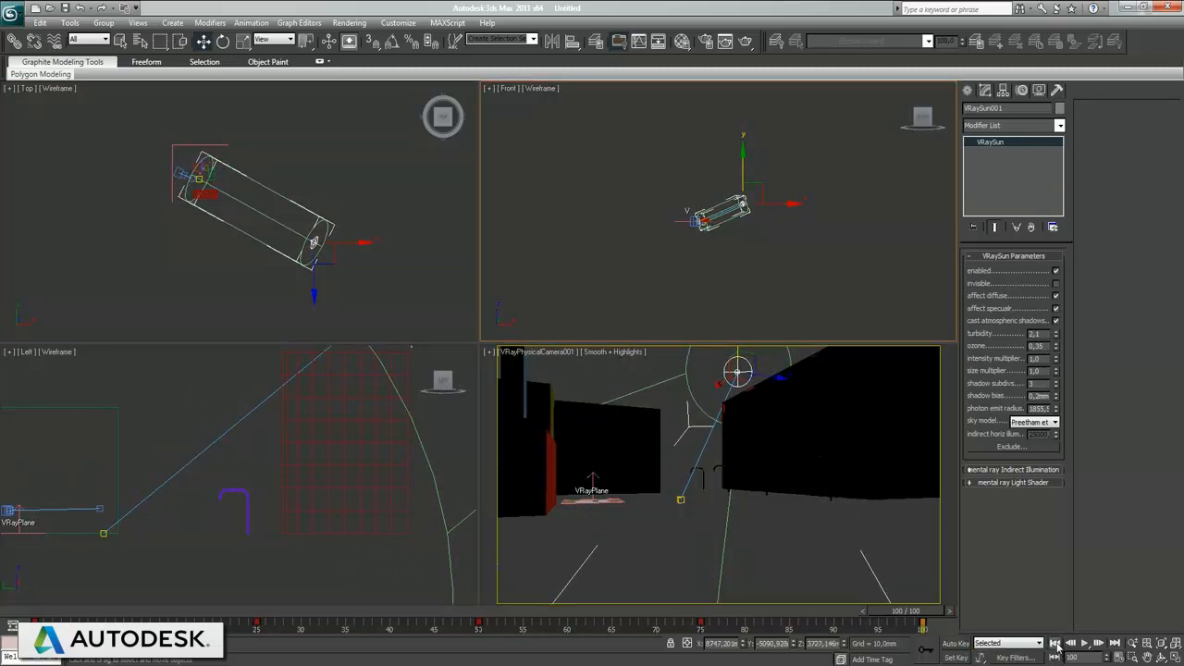
Step: Play the sun animation from the first frame, stop it, and set the playback speed to 1/4x
left_click(1055, 643)
left_click(1086, 645)
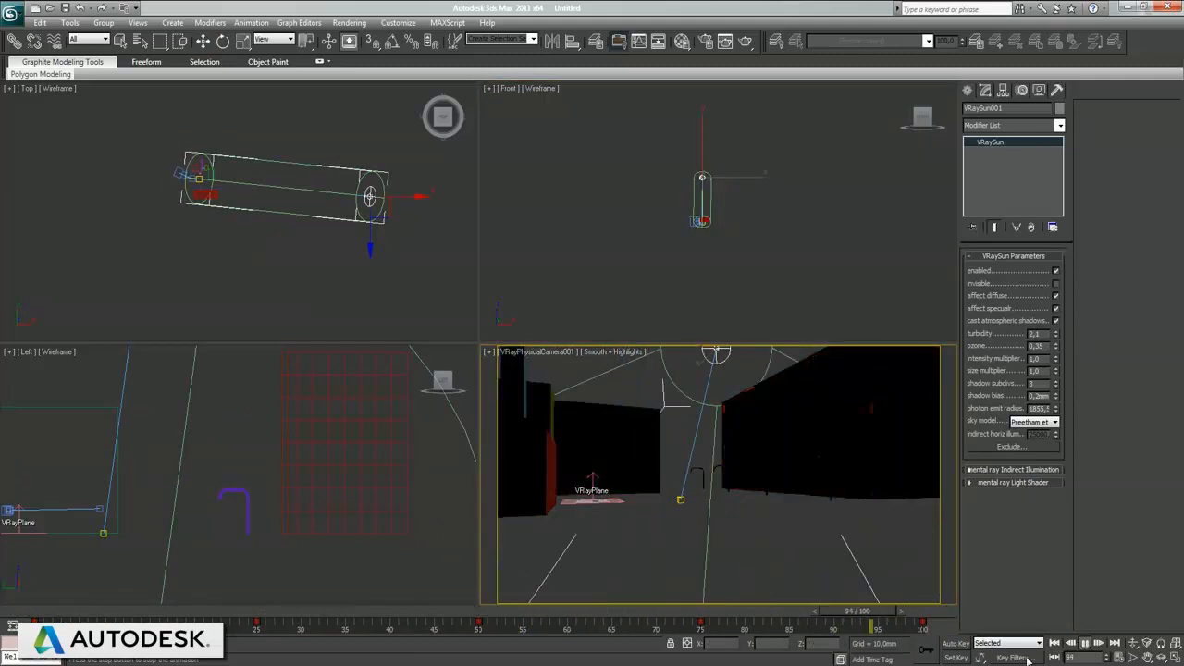
left_click(1086, 645)
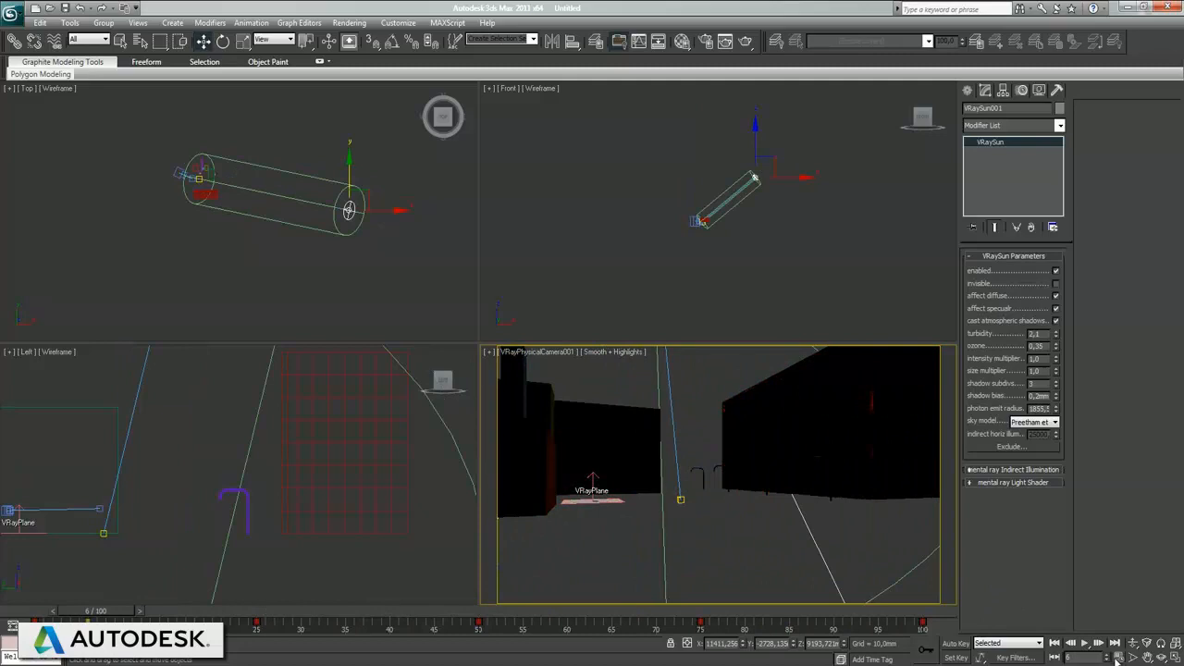
left_click(1114, 655)
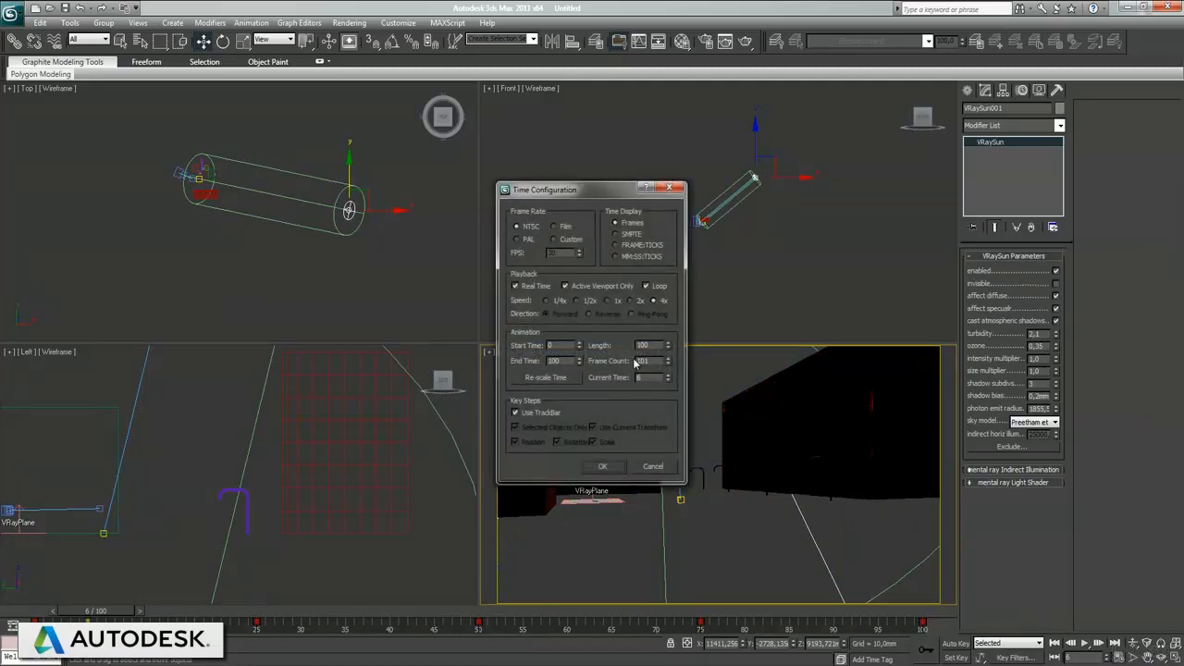
left_click(603, 467)
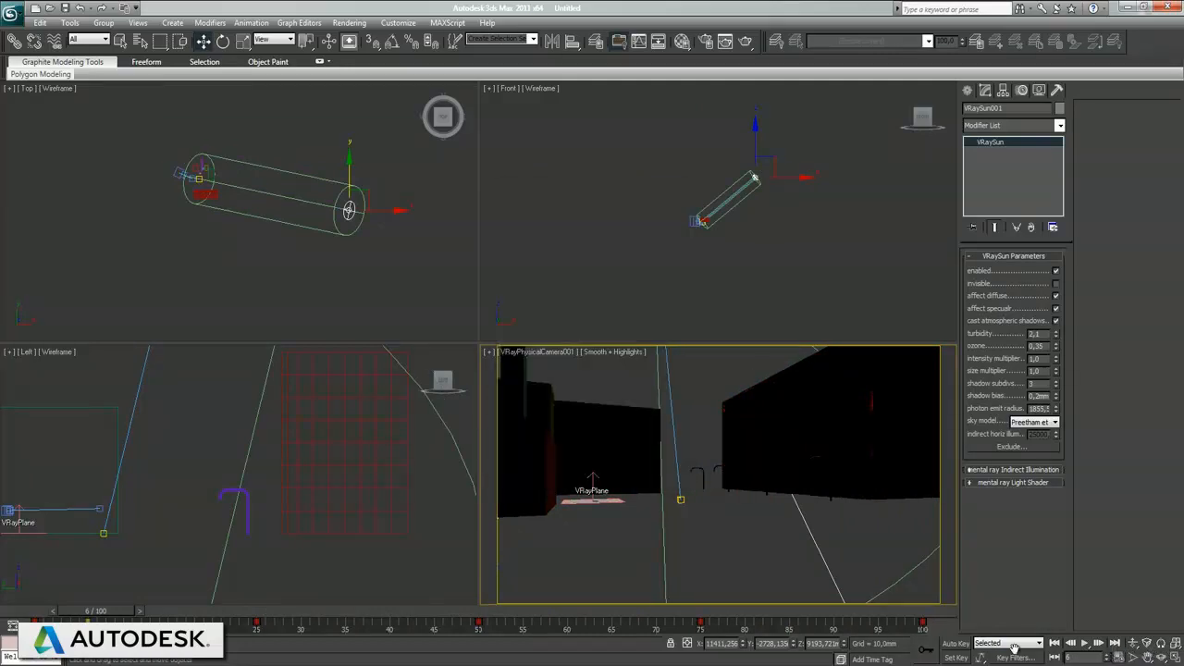
Step: Play the animation from the start at the slower speed and maximize the camera view to watch the light change
left_click(1055, 643)
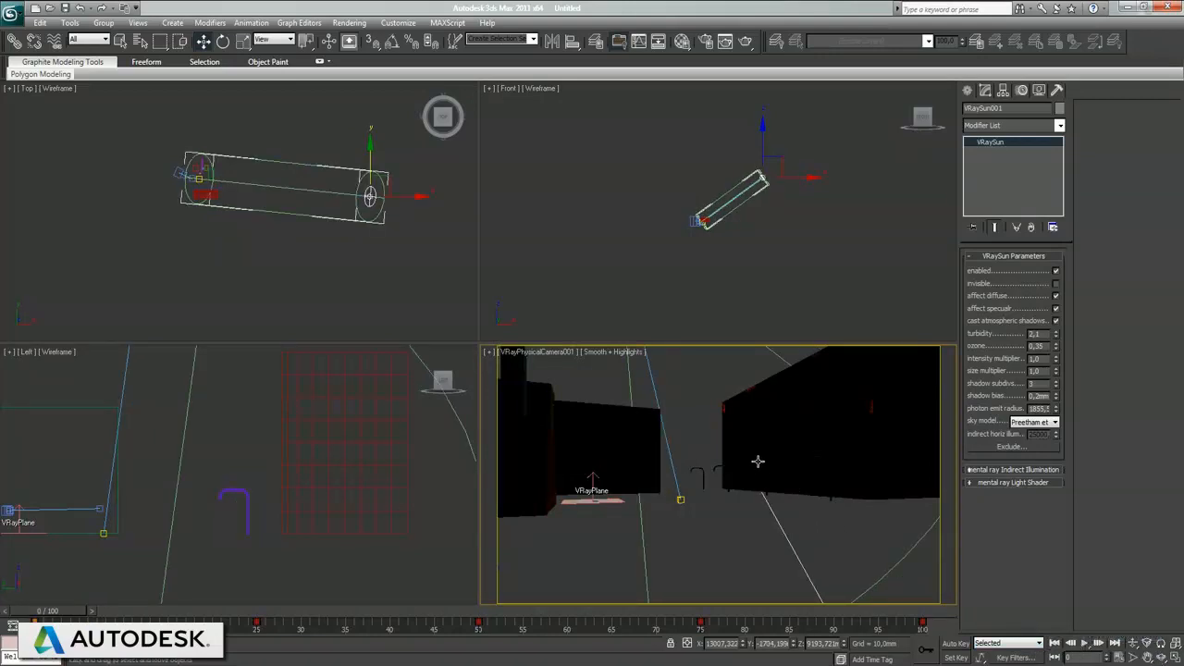
left_click(1085, 644)
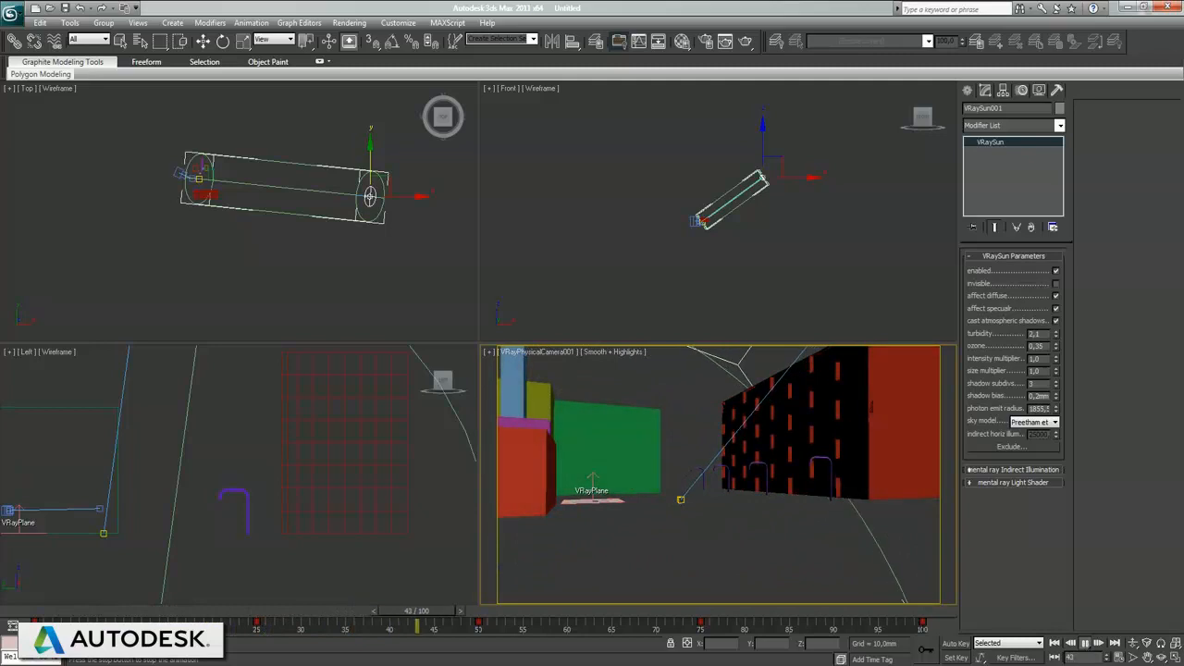
key("alt+w")
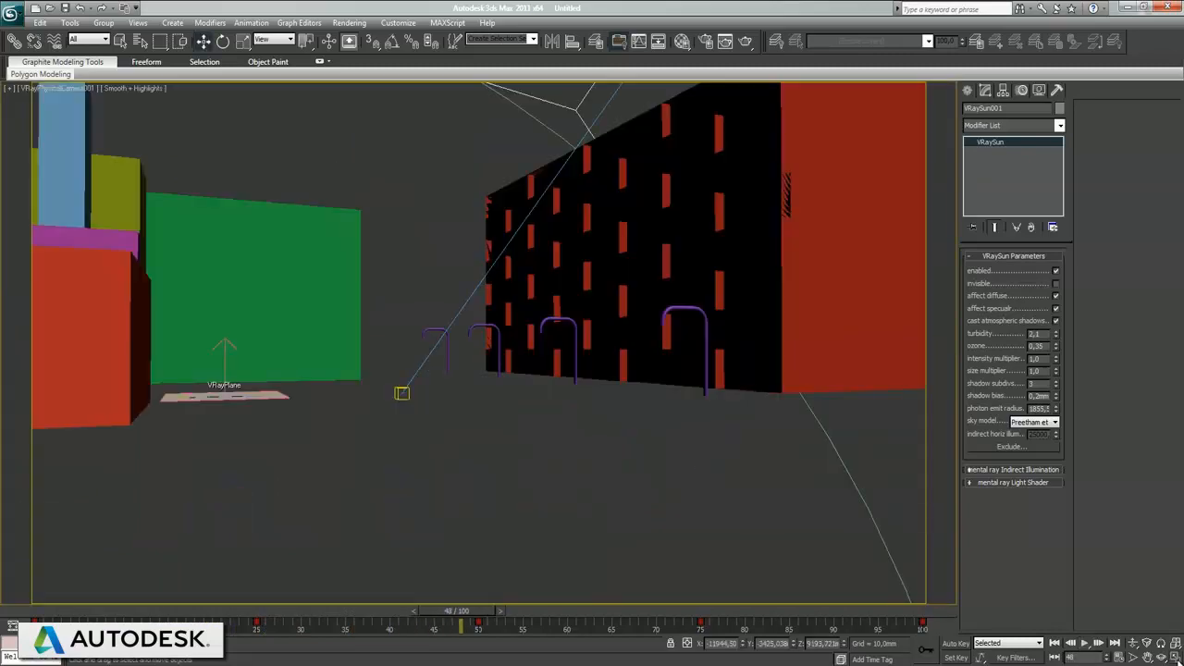
Step: Replay the sun animation from the first frame in the maximized camera view and stop playback near the end
left_click(1055, 642)
left_click(1085, 644)
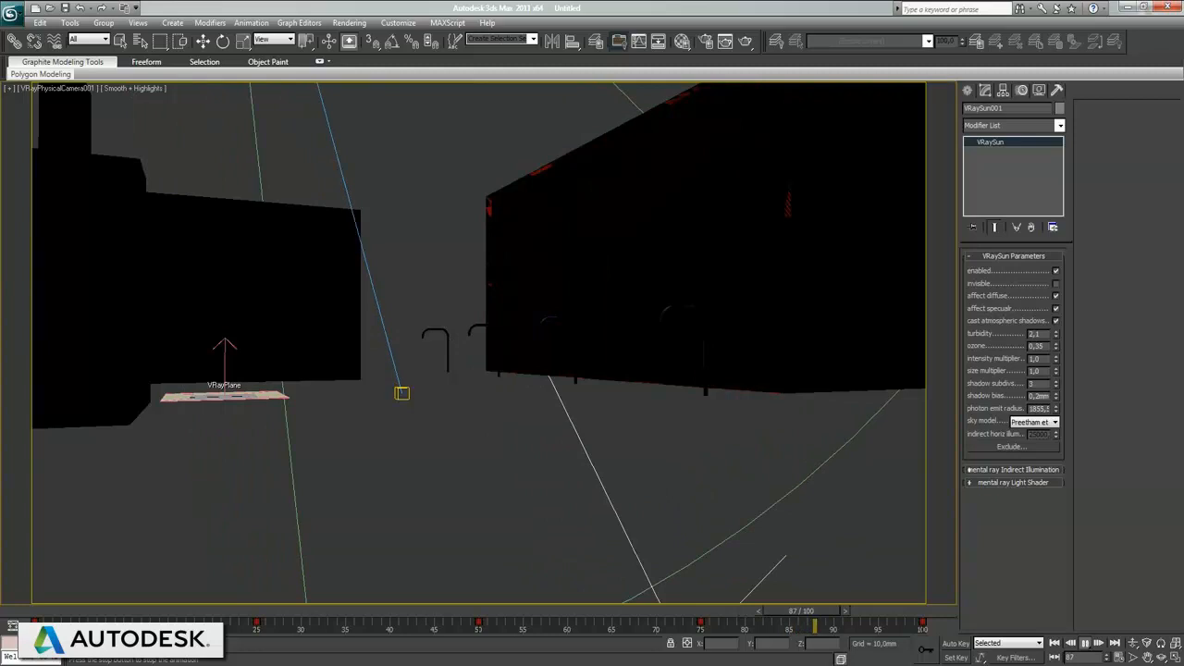
left_click(1087, 644)
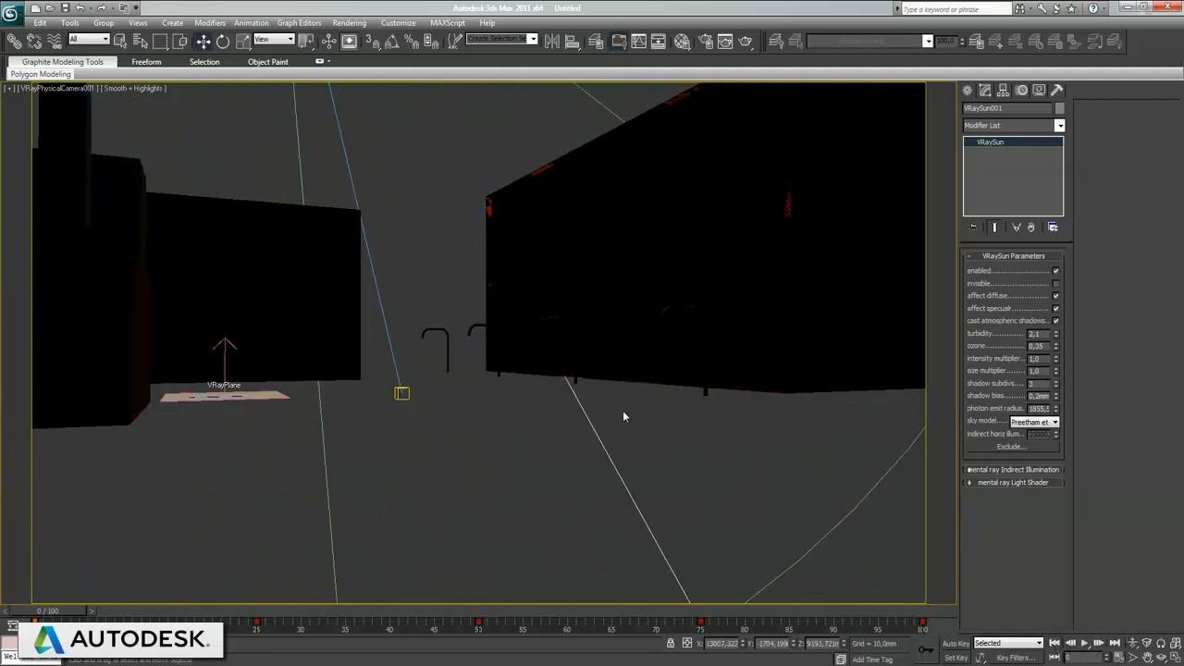
Step: In the render setup, start defining the render output file on the Desktop and name it vraysun
left_click(352, 23)
left_click(374, 50)
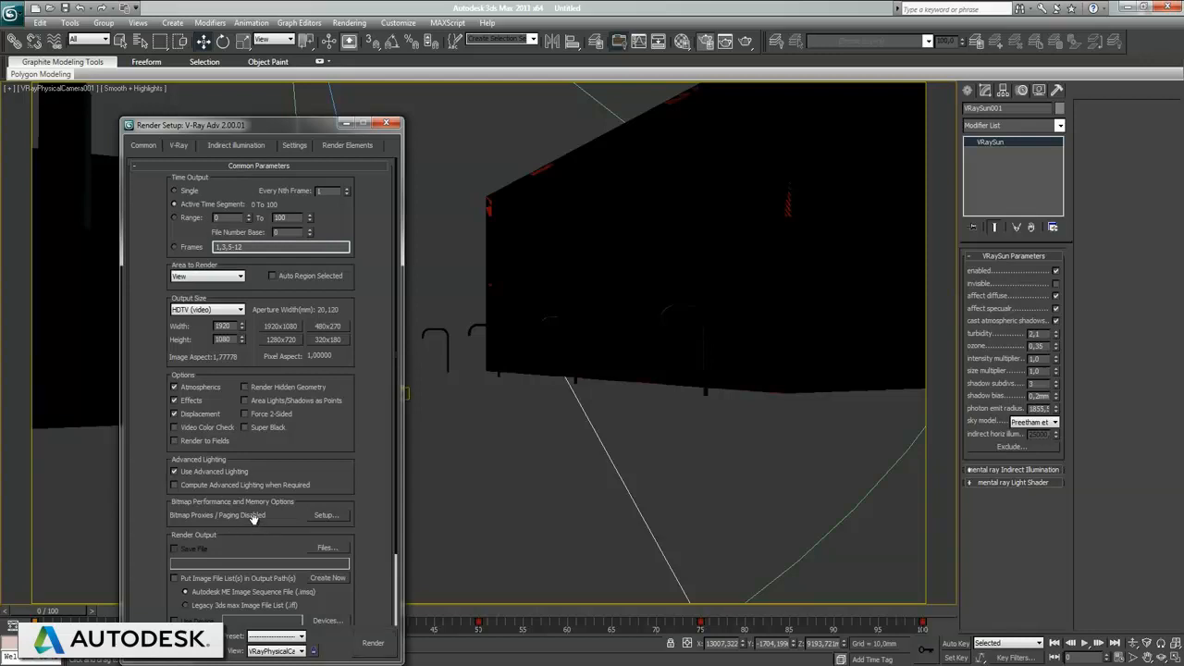
scroll(134, 492, "down", 3)
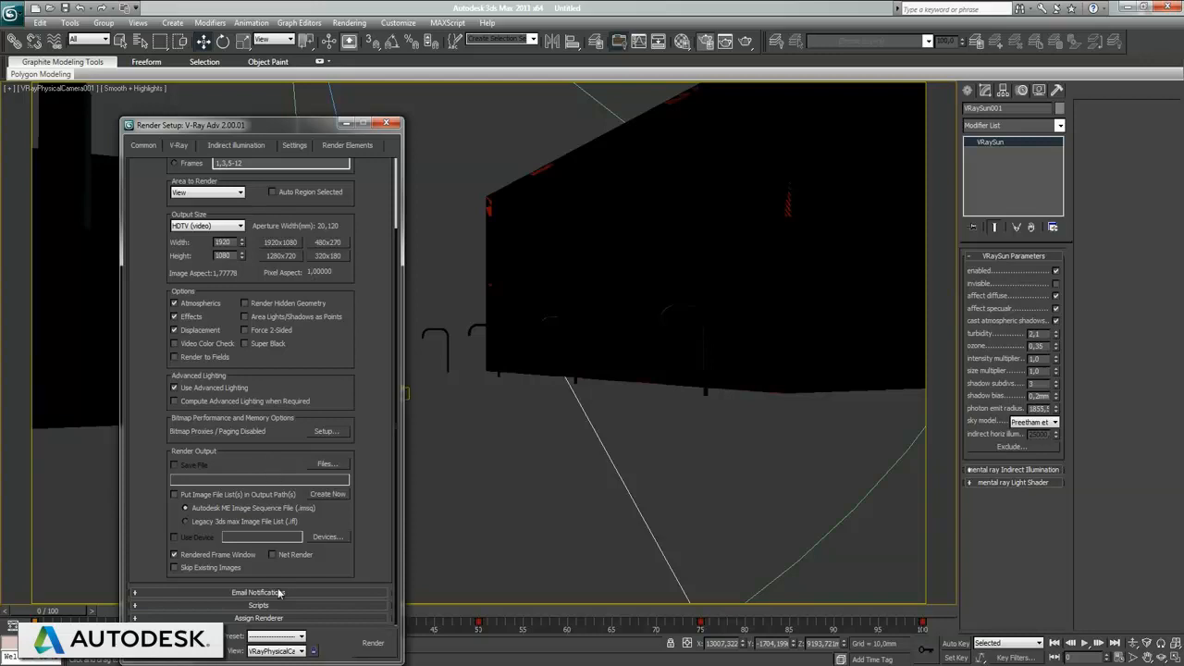
left_click(314, 470)
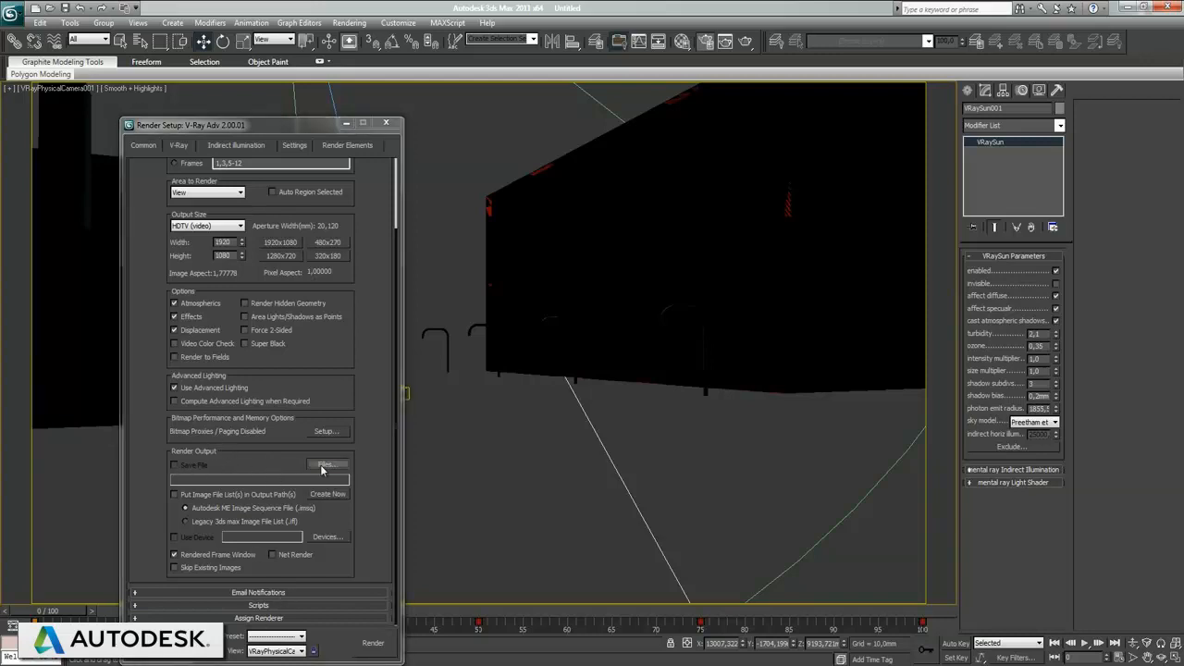
left_click(231, 137)
left_click(214, 151)
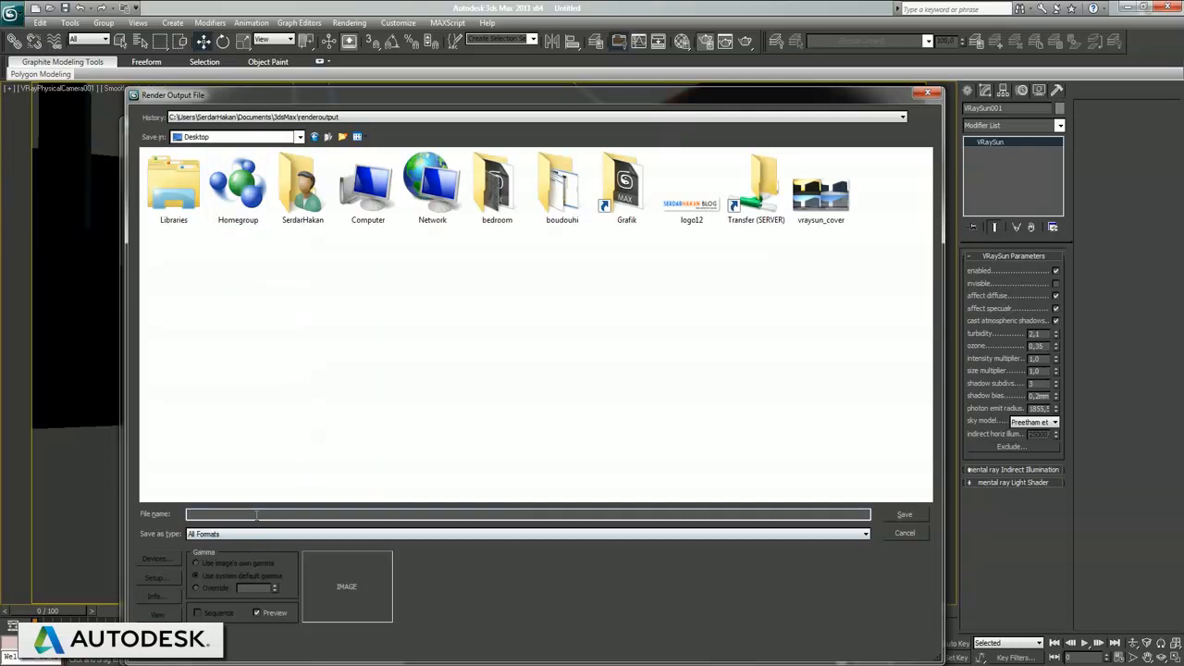
type("vraysun")
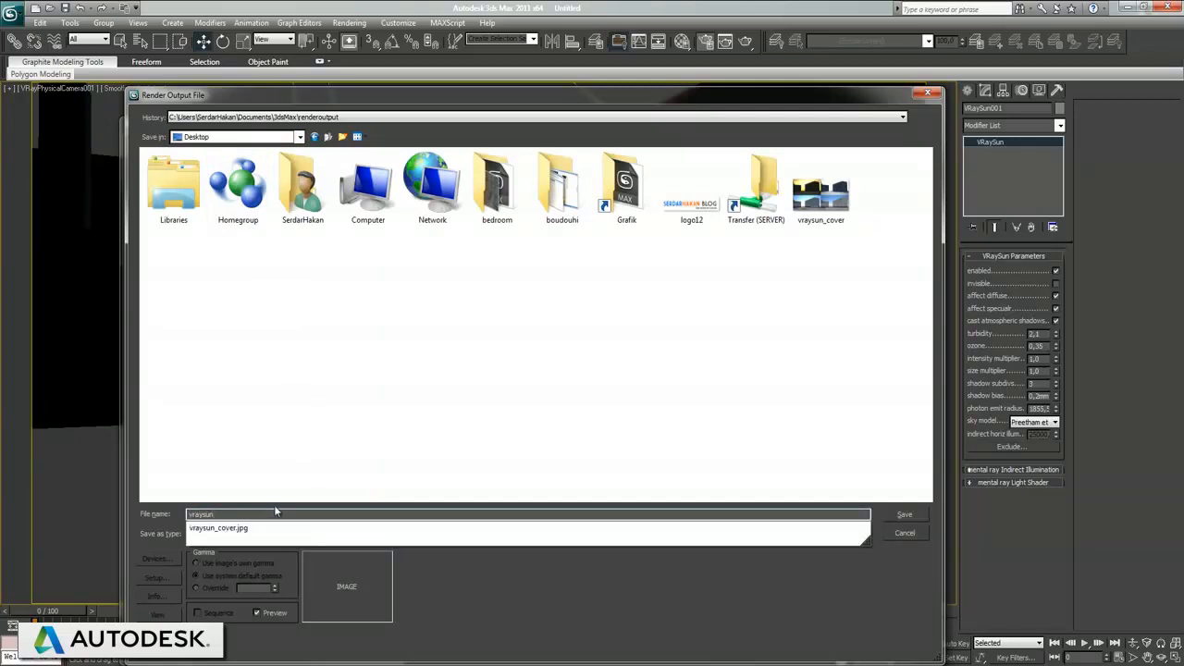
left_click(443, 614)
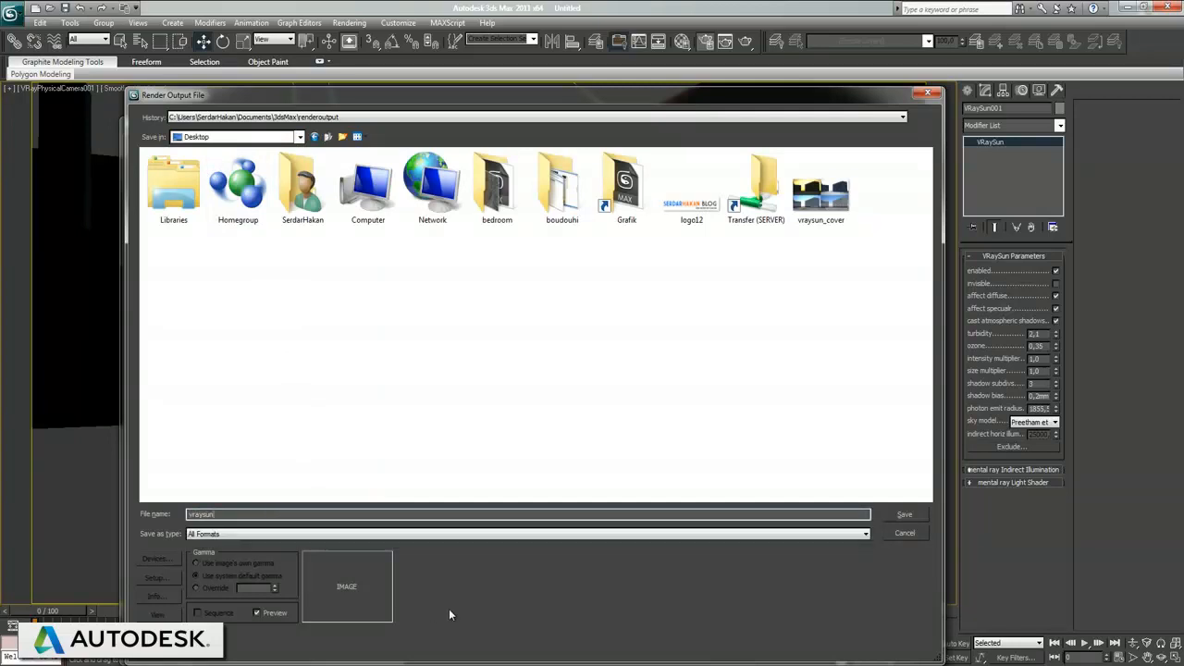
Step: Save the render output as an AVI file, accepting the MJPEG Compressor at quality 100
left_click(202, 534)
left_click(209, 557)
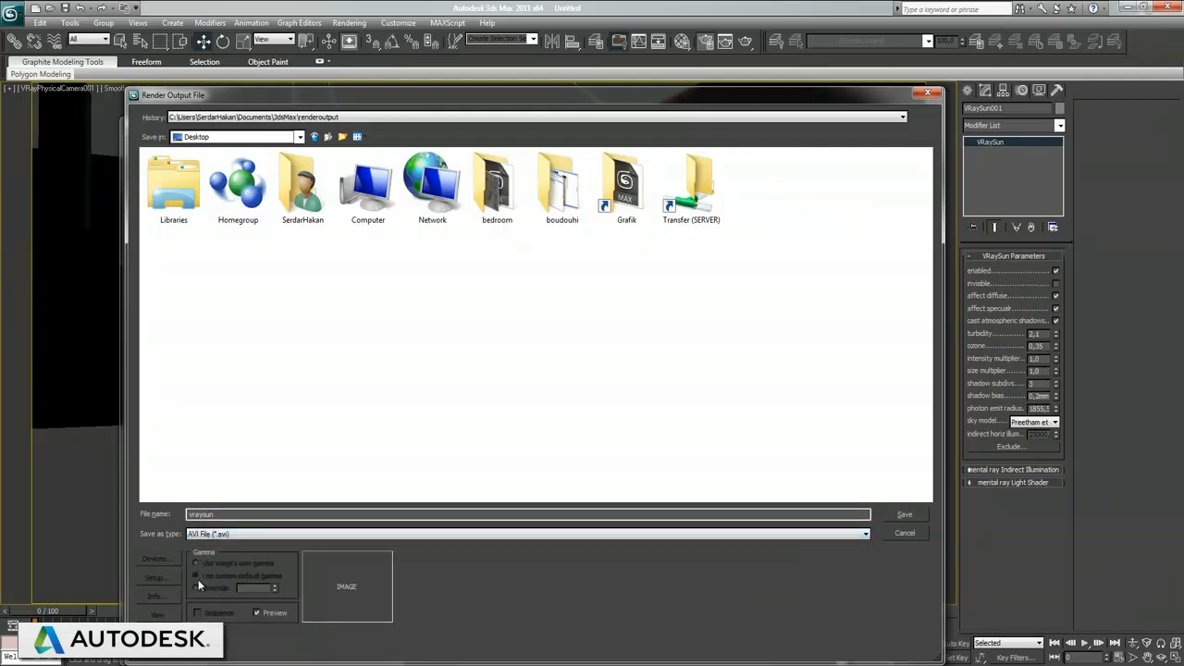
left_click(905, 515)
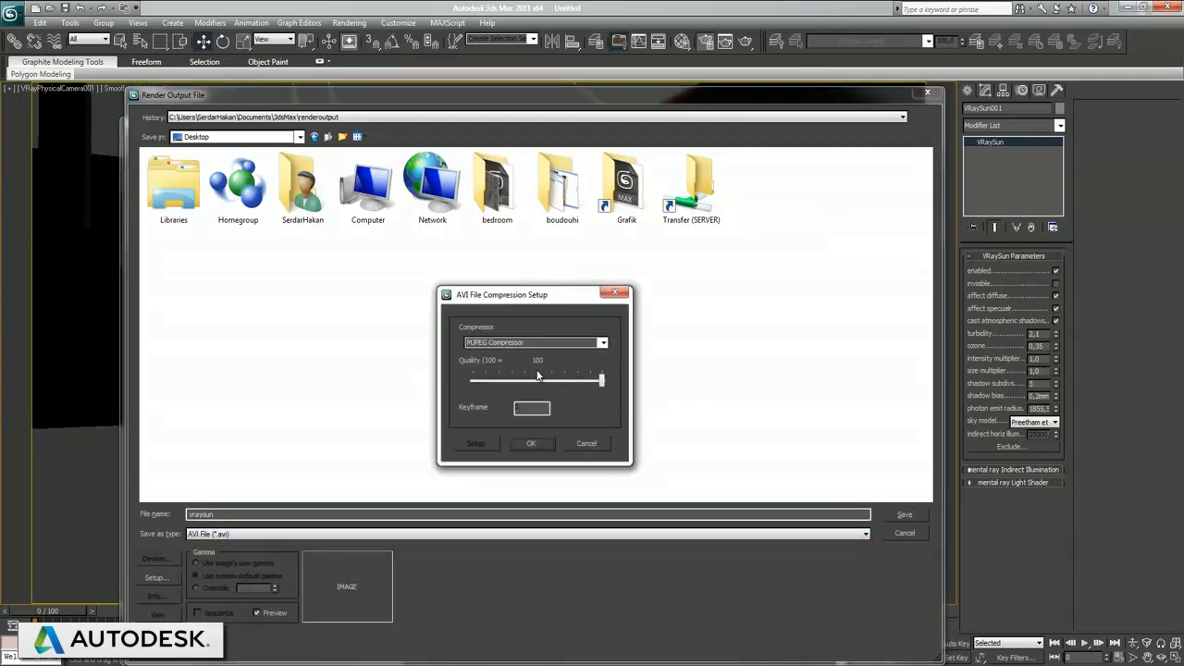
left_click(532, 444)
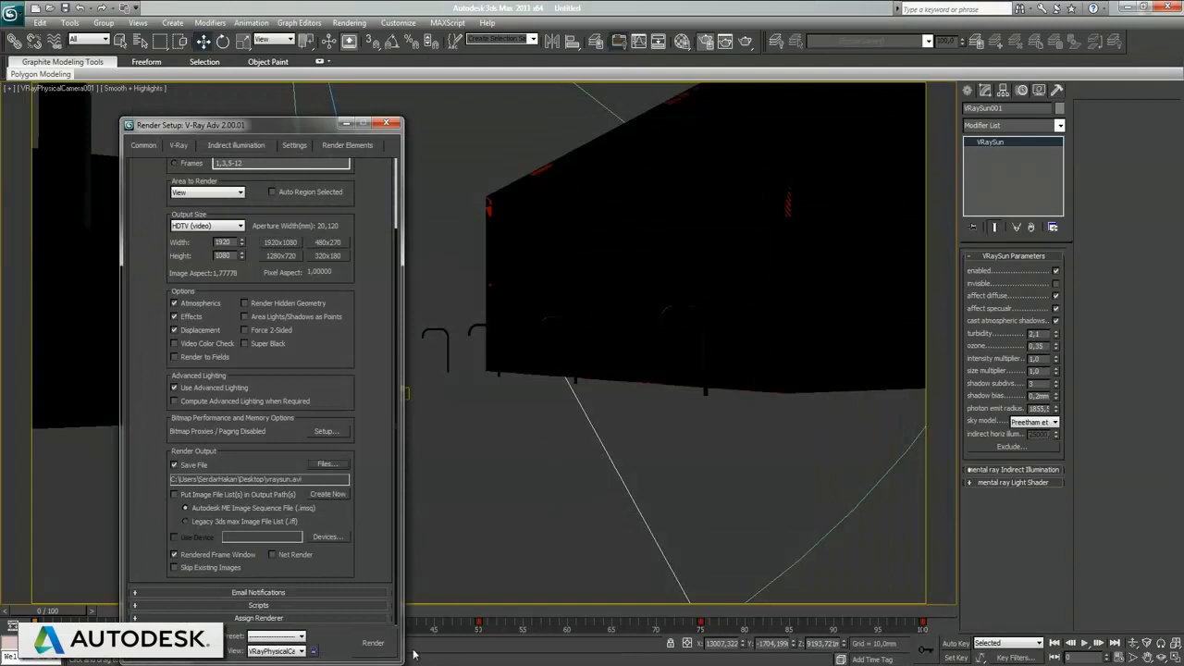